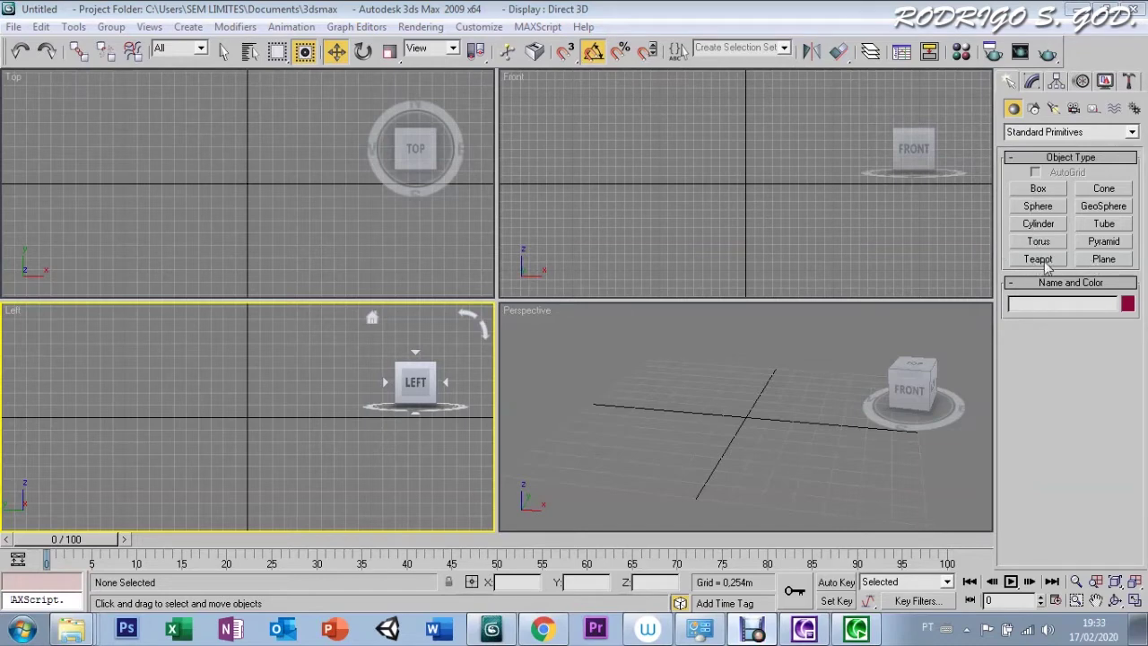
Create a small teapot at the origin and a thin box (0,608m × 0,747m × -0,035m) beneath it
click(1037, 262)
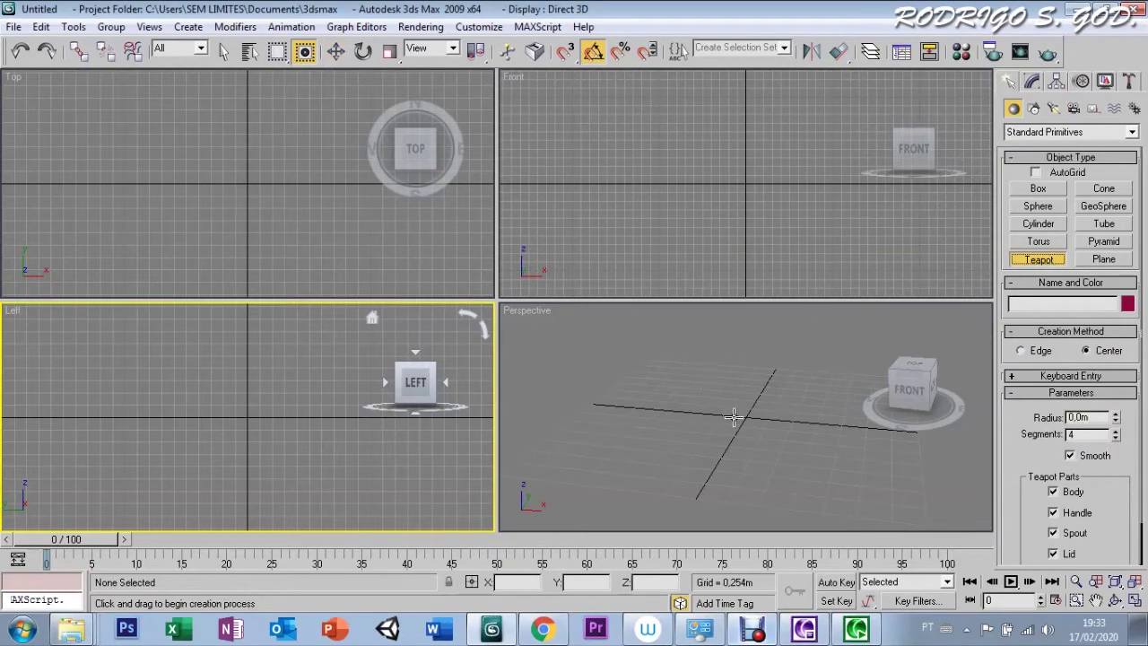
drag(731, 416, 737, 417)
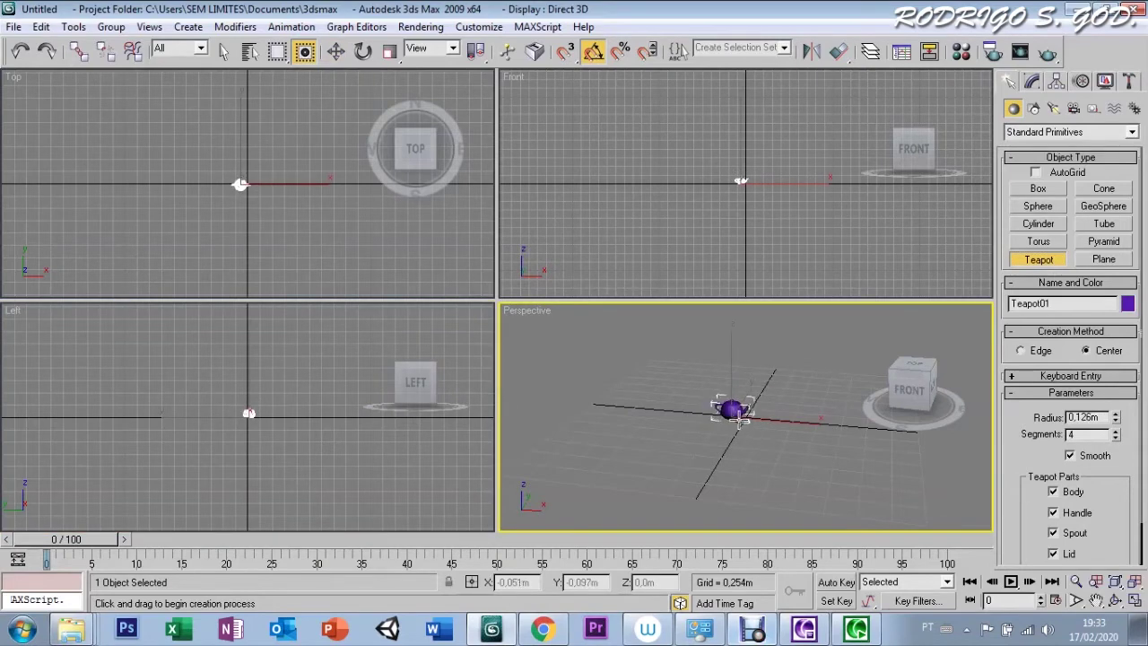
click(1037, 189)
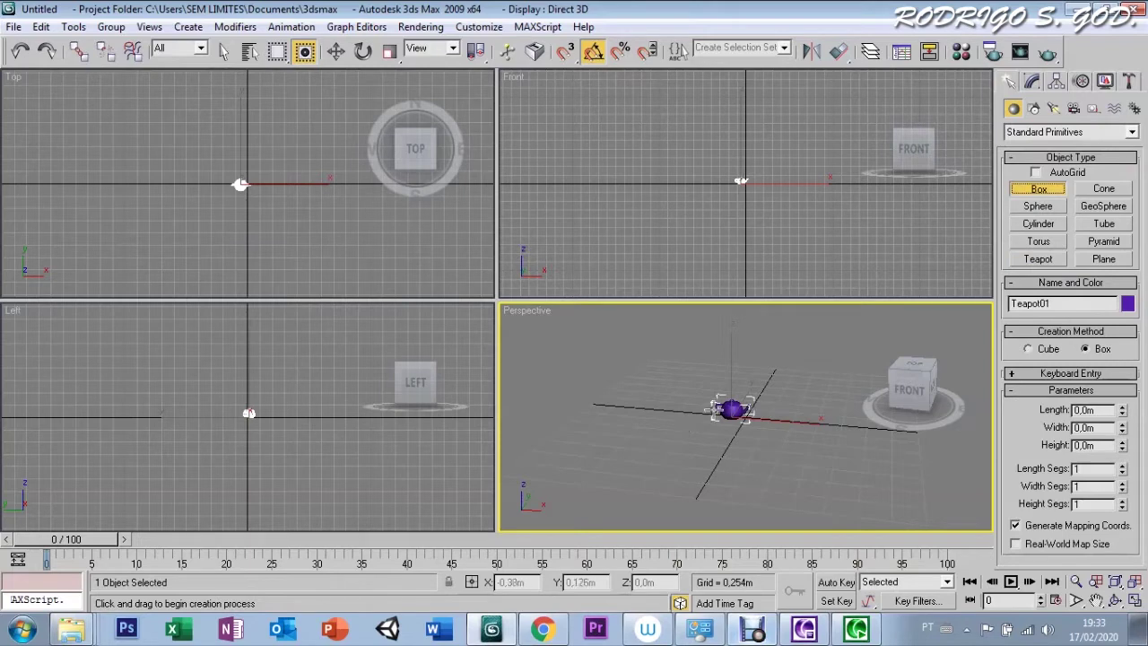
drag(224, 176, 256, 198)
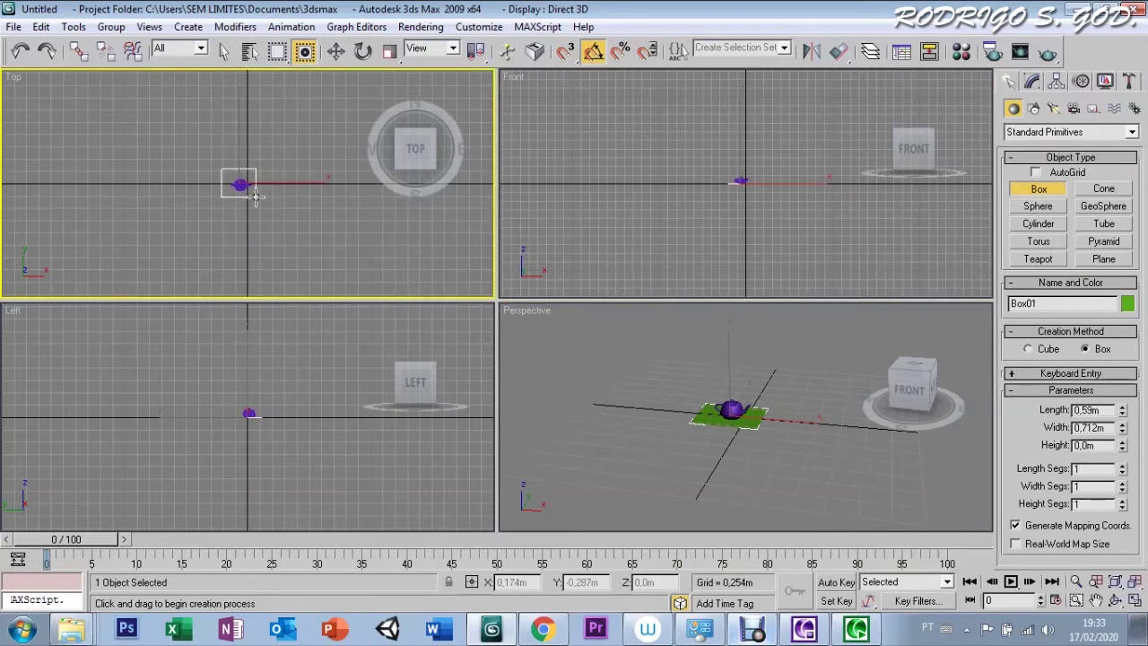
drag(255, 197, 255, 200)
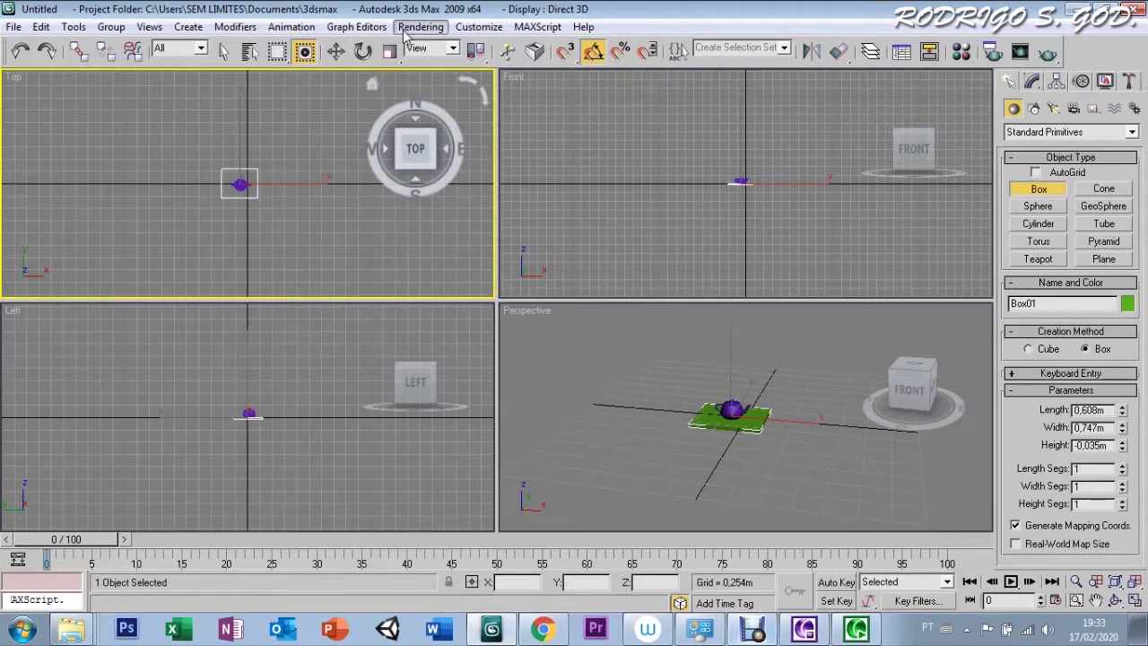
Load parque-vale-verde2.jpg as a Bitmap environment map (Map #4) with Use Map on
click(419, 26)
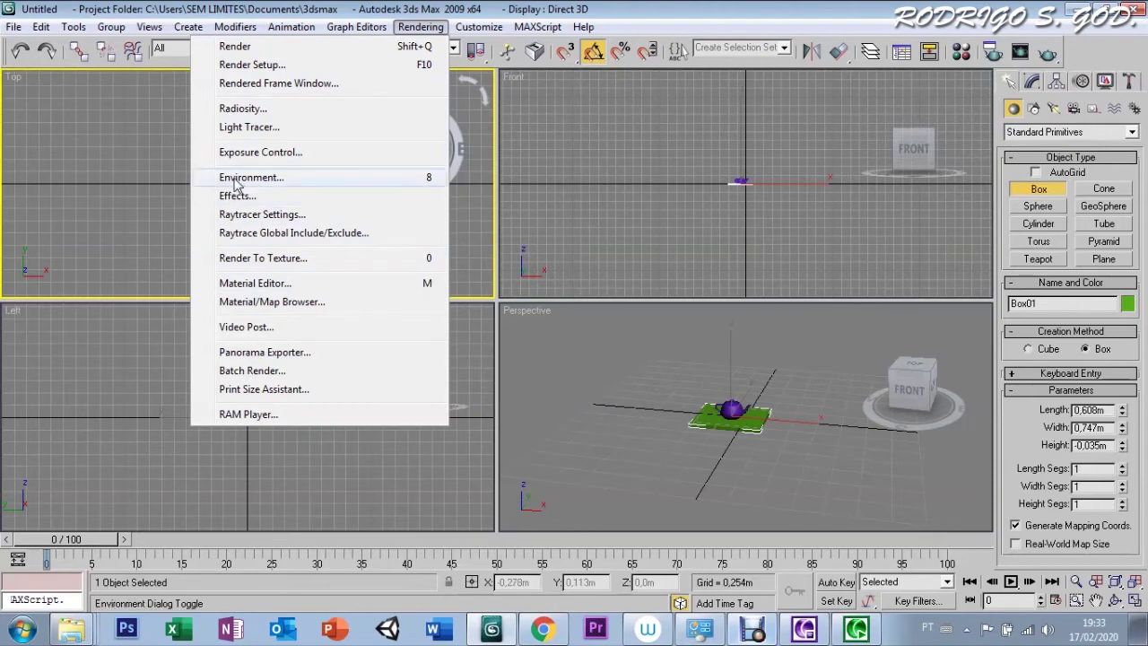
click(265, 183)
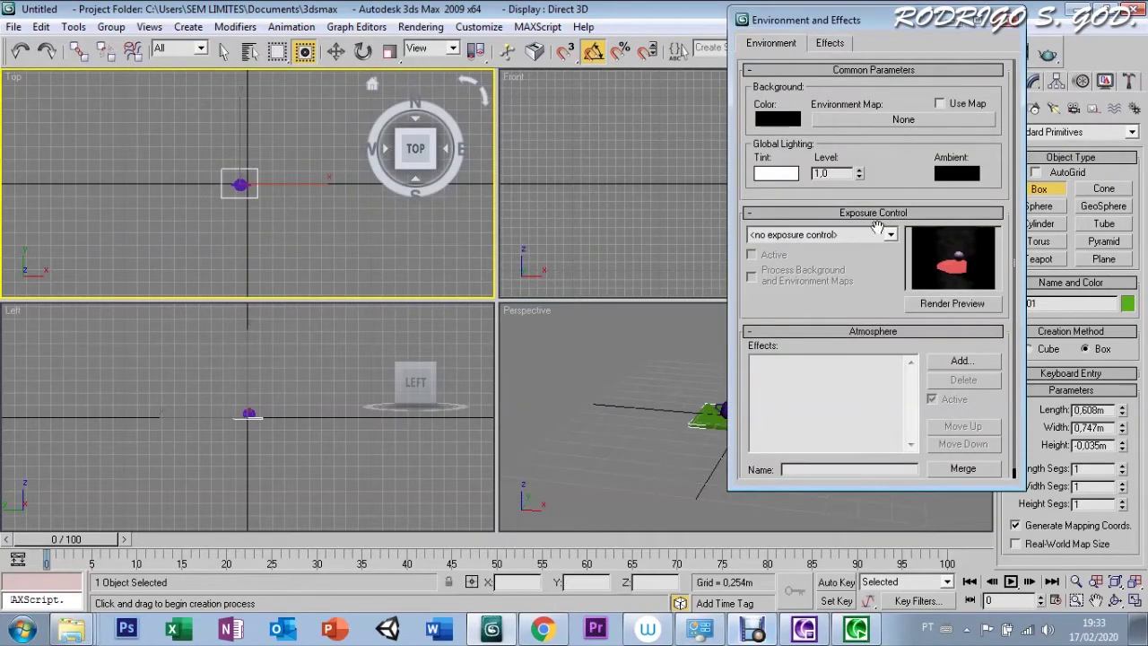
click(933, 305)
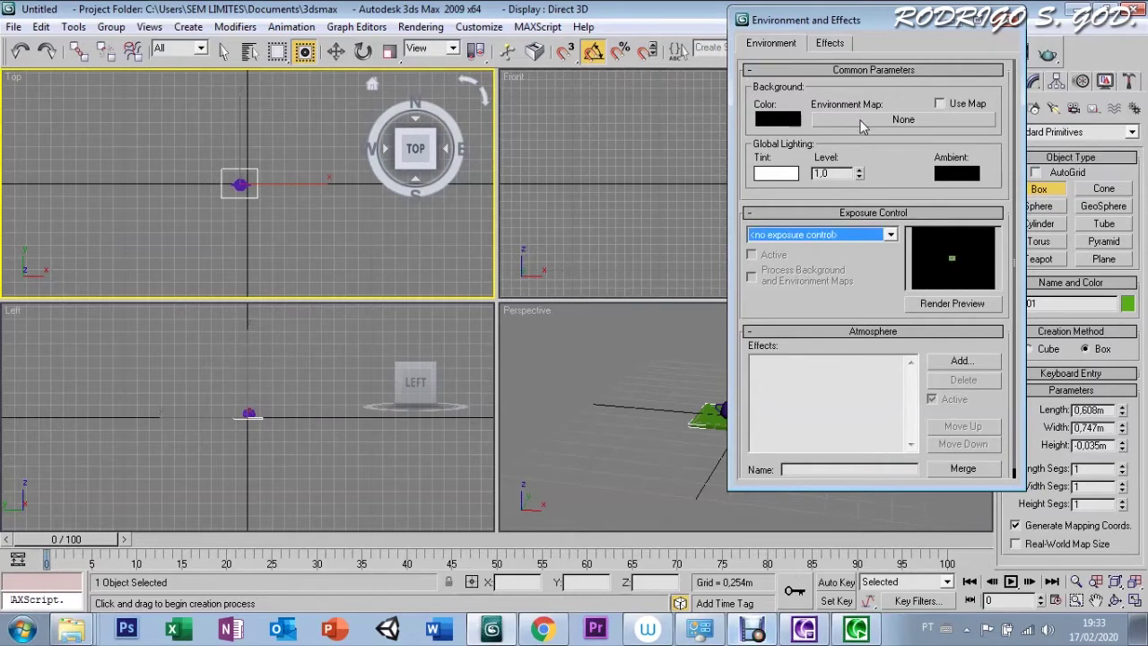
click(860, 123)
click(502, 151)
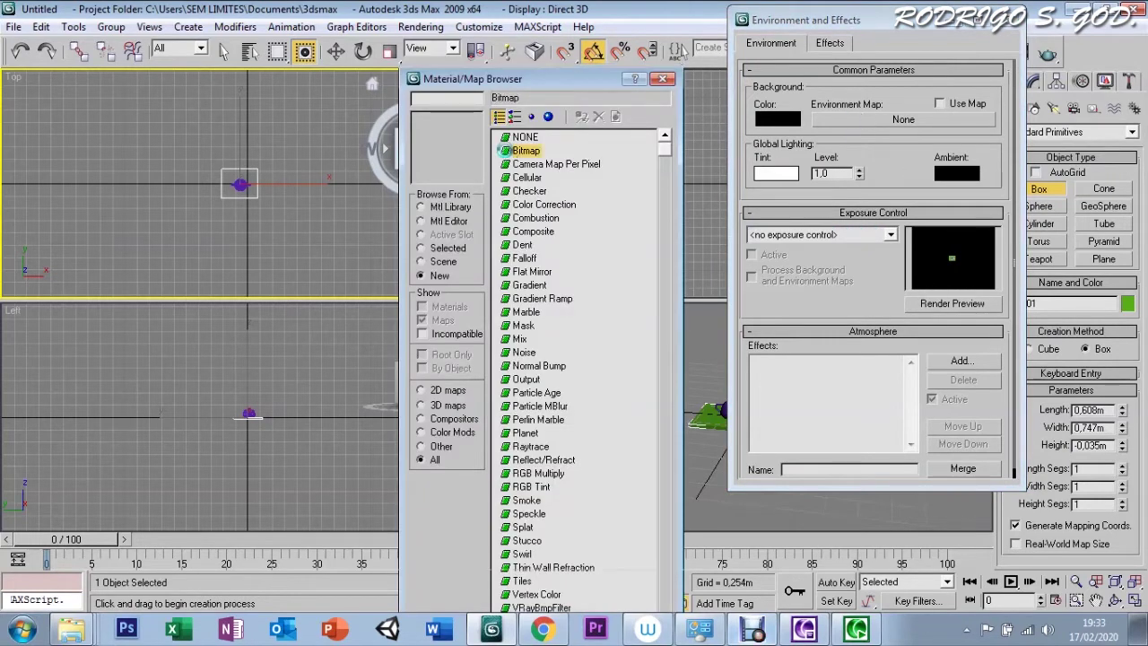
double_click(502, 151)
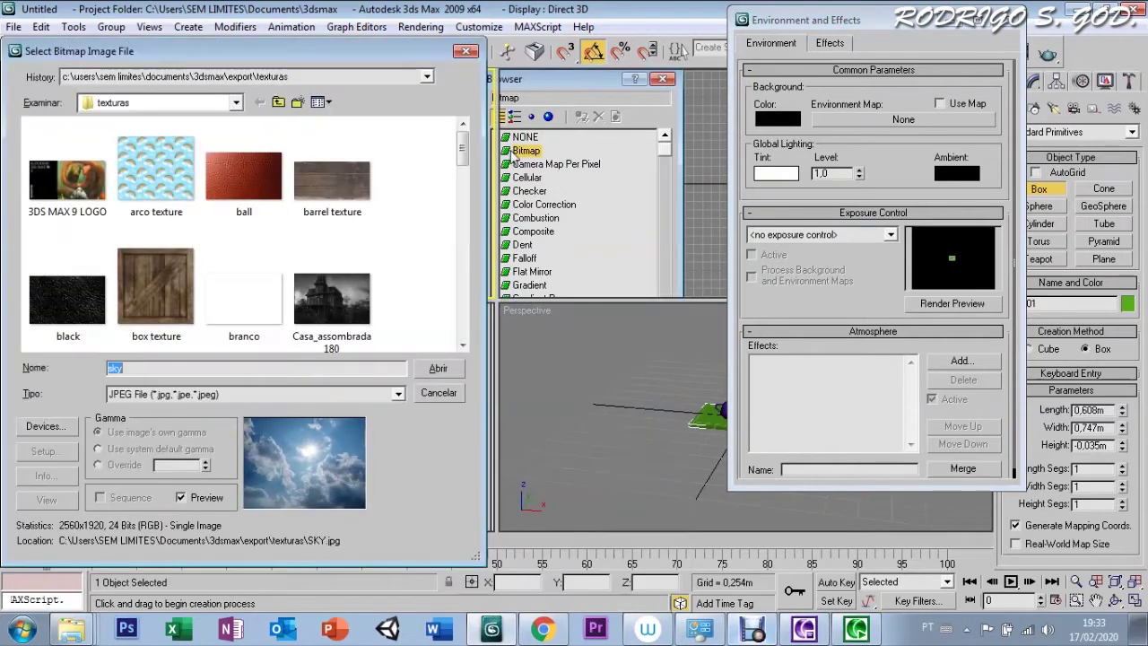
click(331, 182)
key(p)
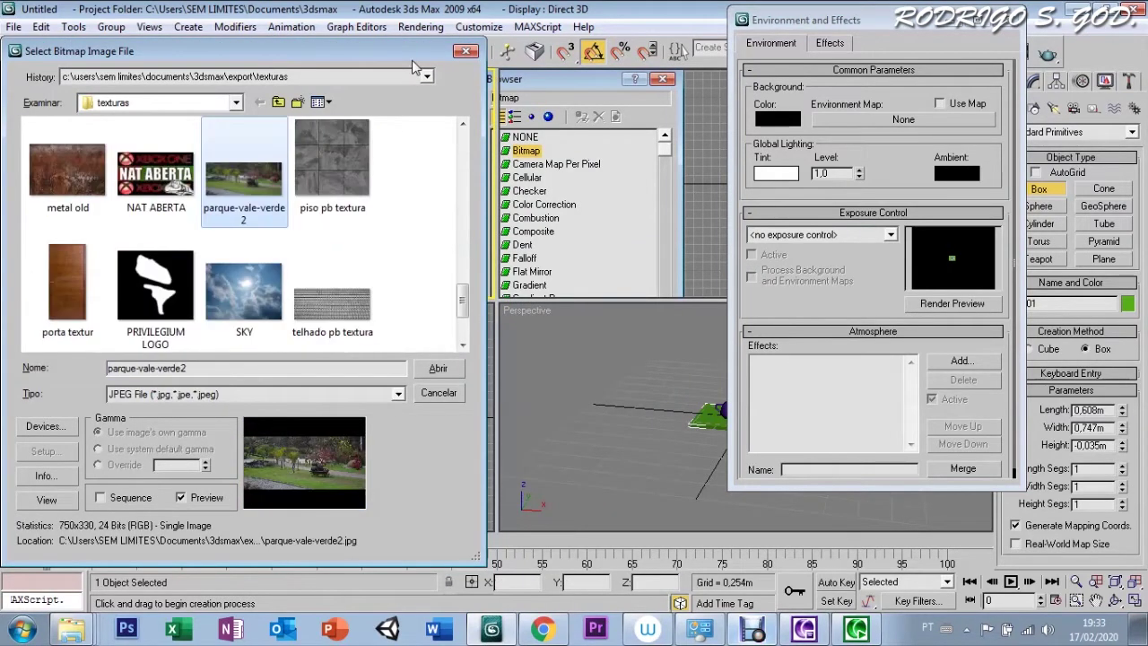
key(a)
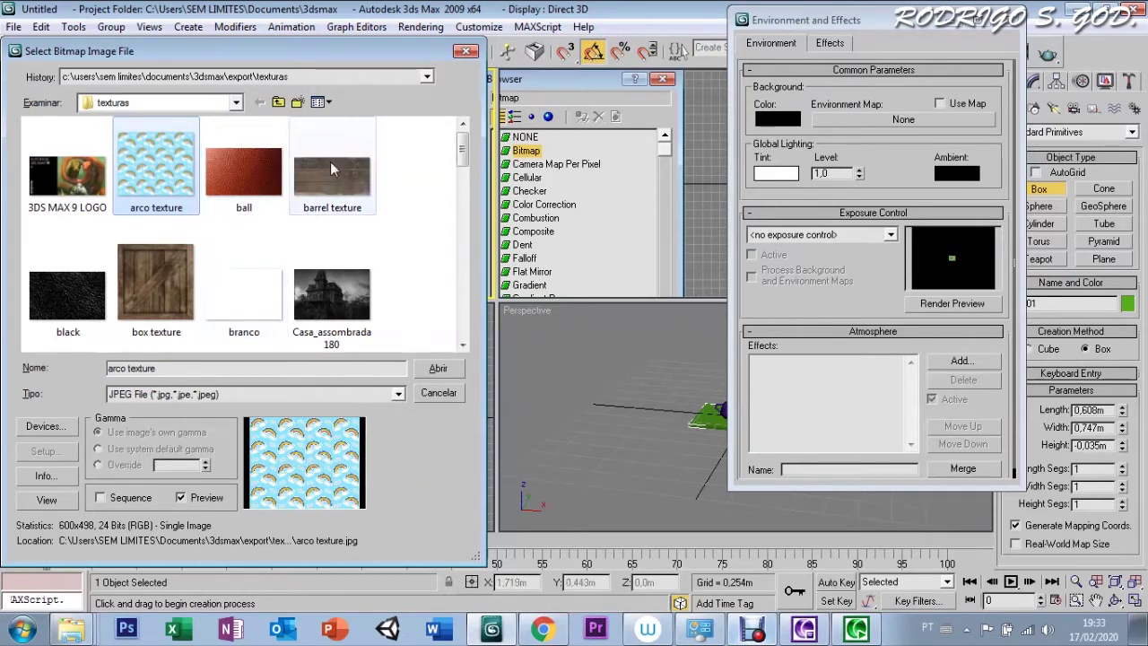
key(p)
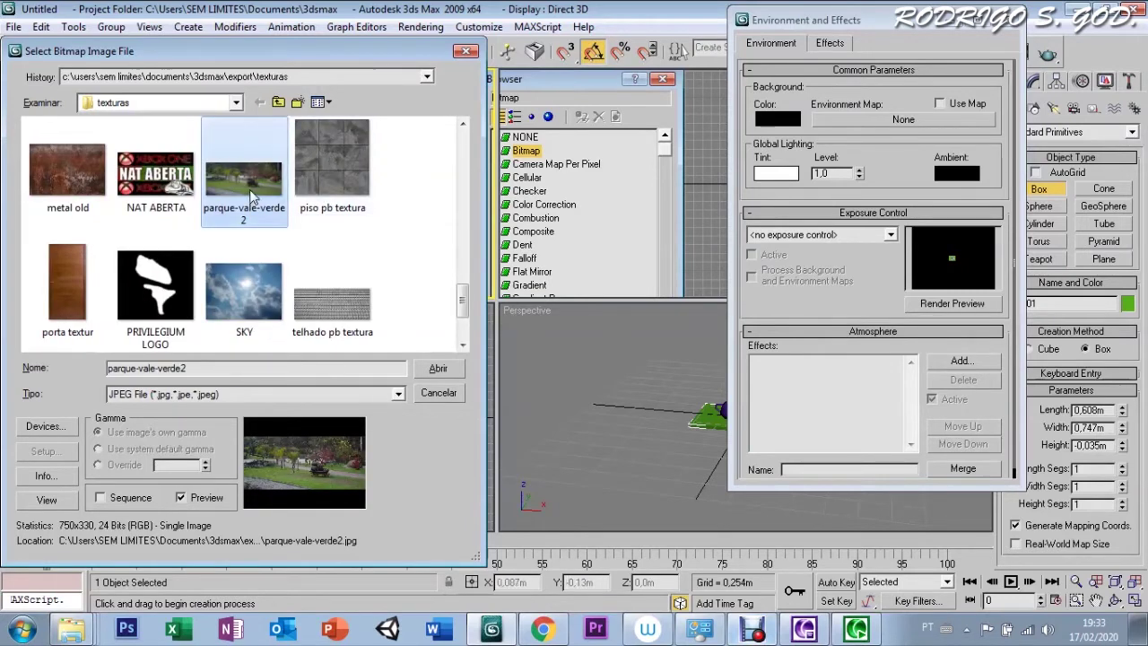
click(436, 370)
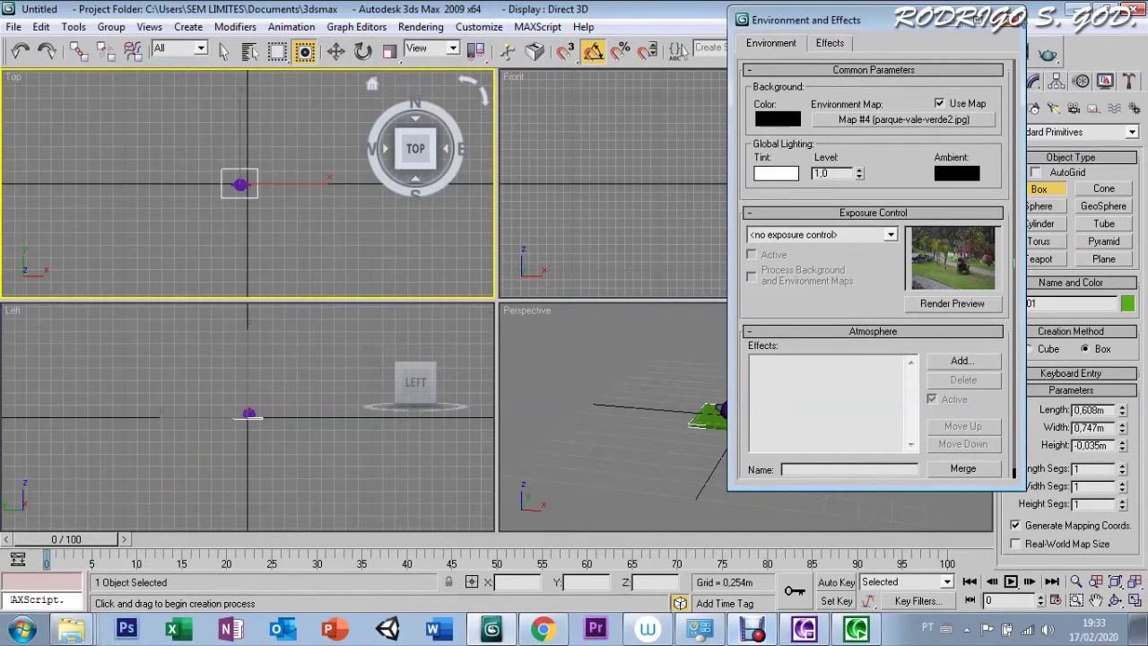
click(1008, 20)
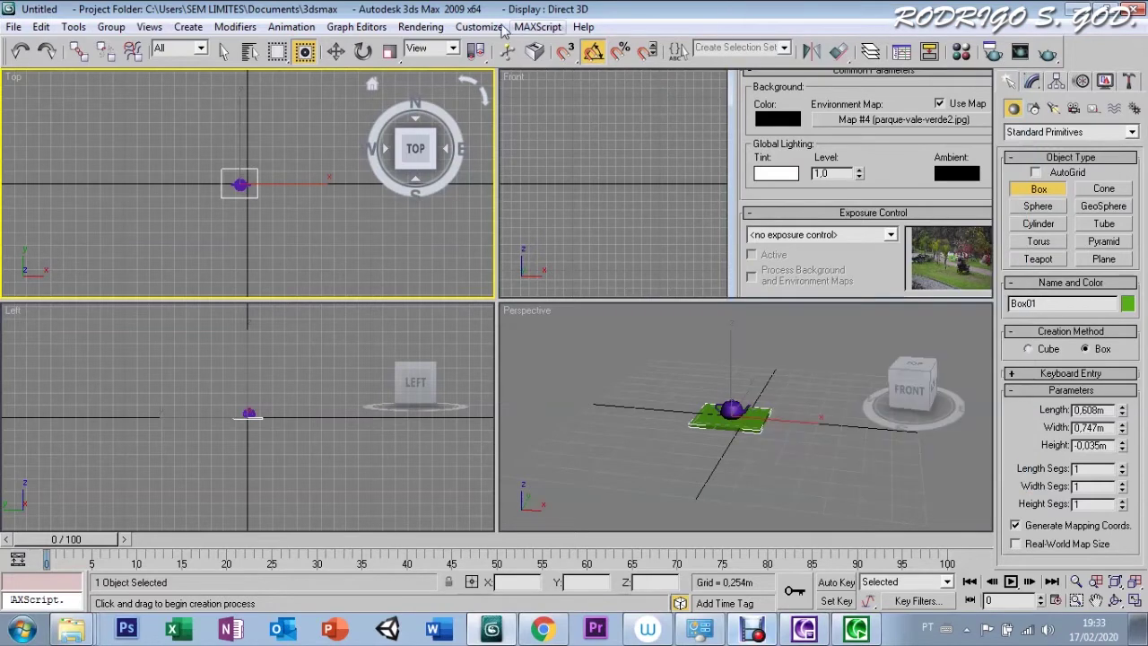
Set the Top viewport background to the environment map with Display Background on
click(149, 27)
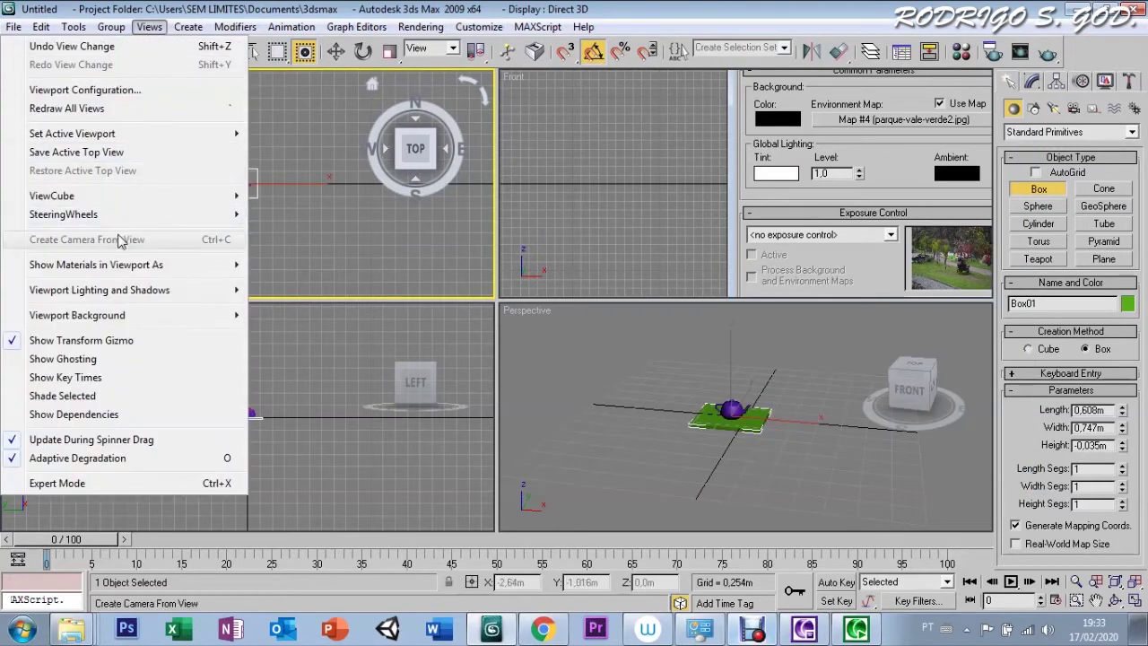
mouse_move(77, 315)
click(305, 319)
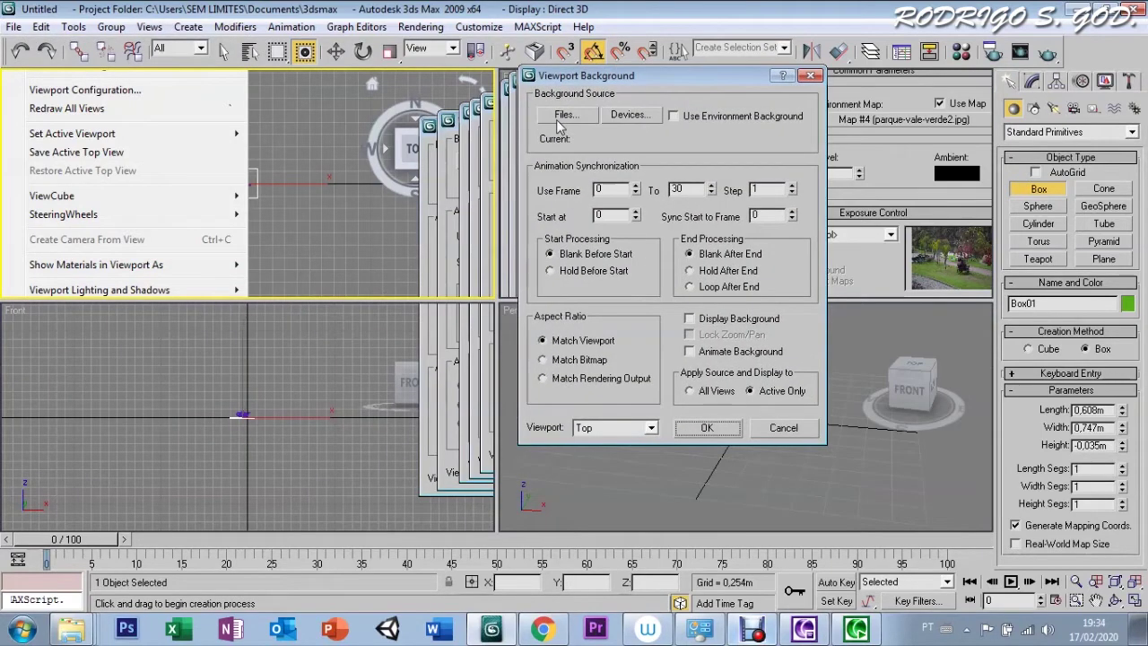
click(673, 117)
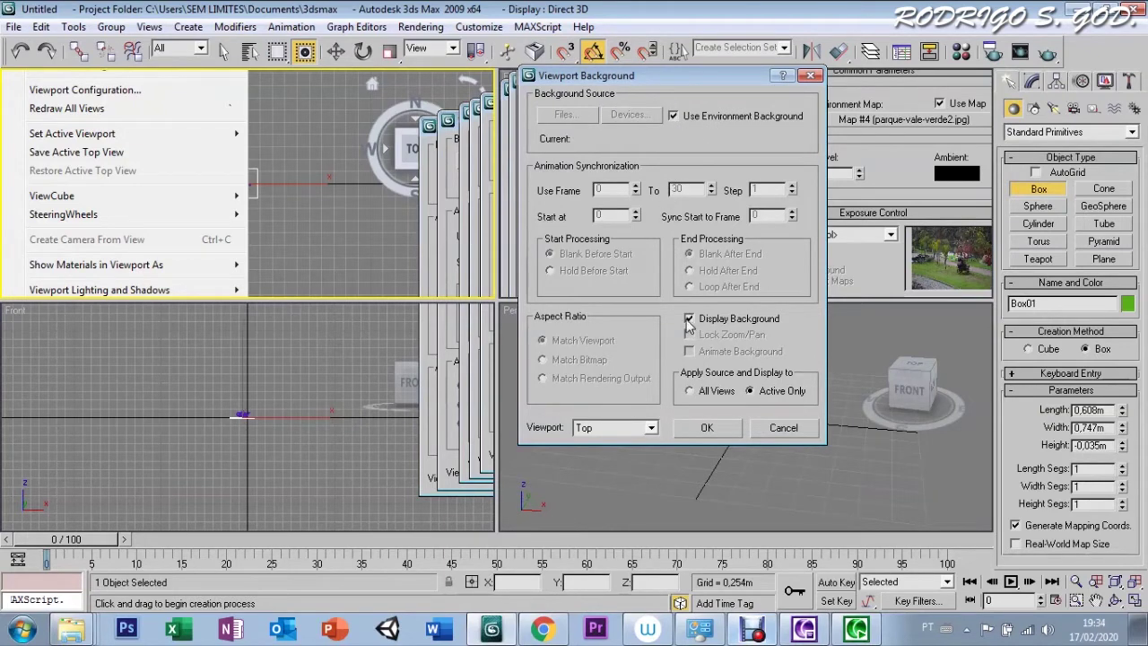
click(706, 427)
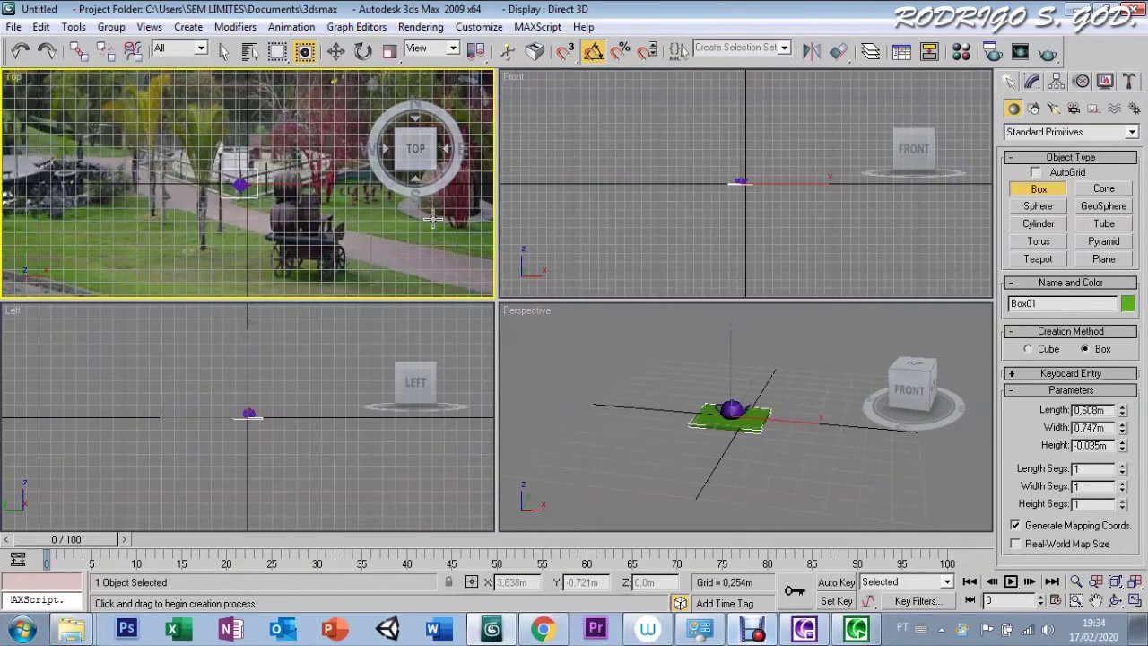
Zoom into the Perspective view, render a test frame, then close the frame and Render Setup
click(648, 363)
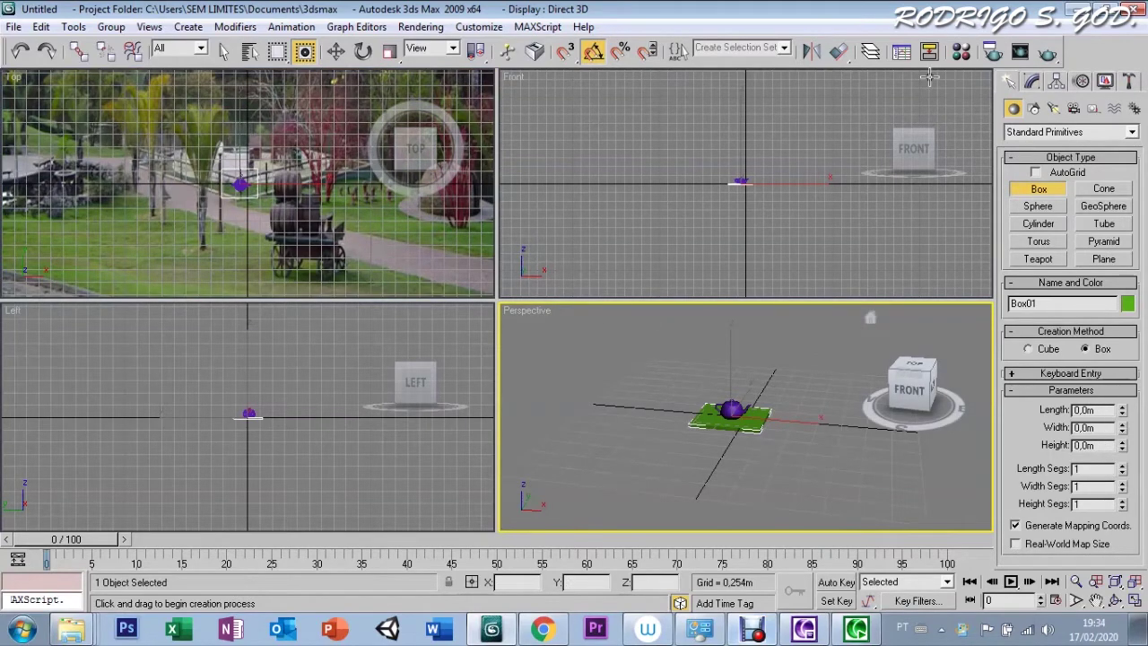
scroll(816, 417, up, 3)
scroll(815, 417, up, 1)
scroll(816, 417, up, 1)
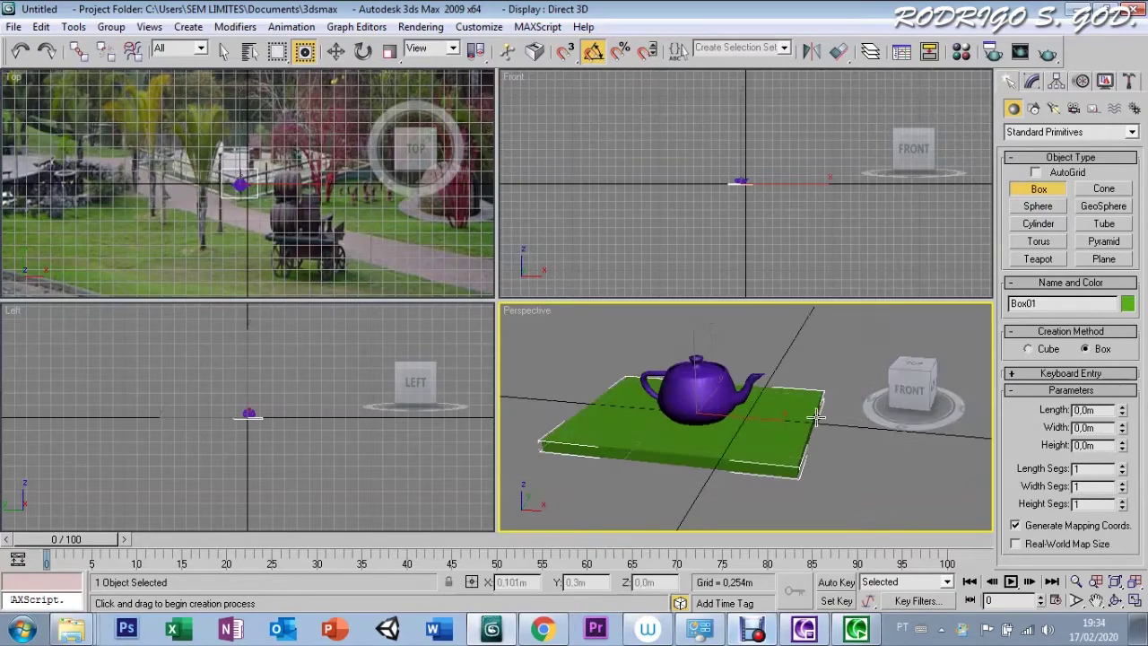
click(992, 54)
click(997, 587)
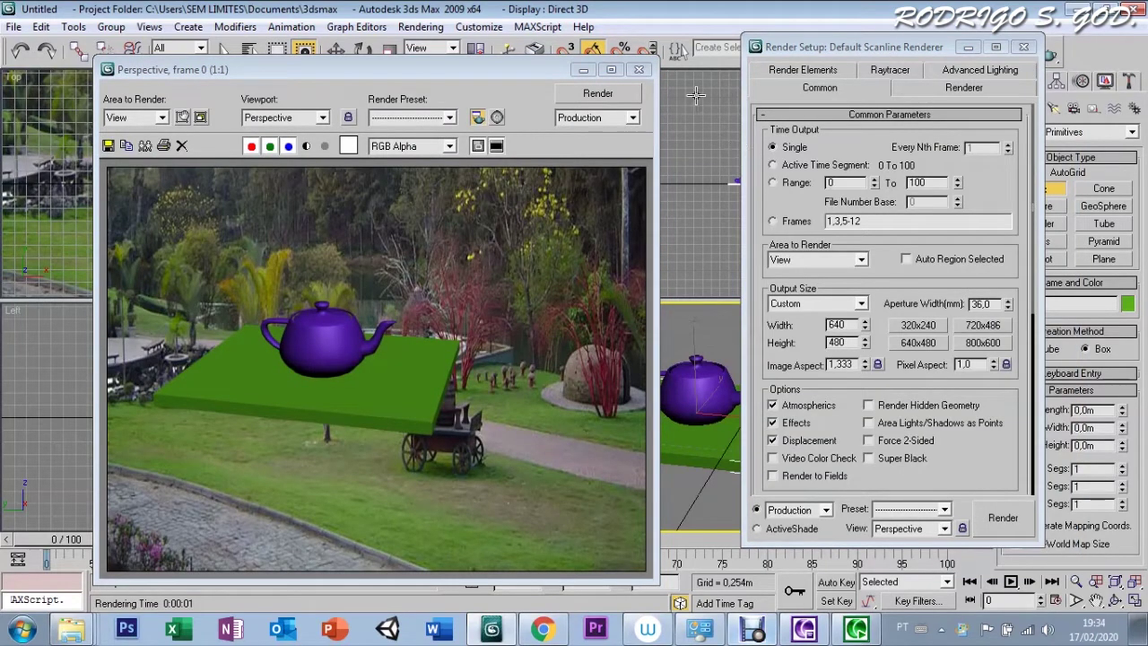
click(639, 69)
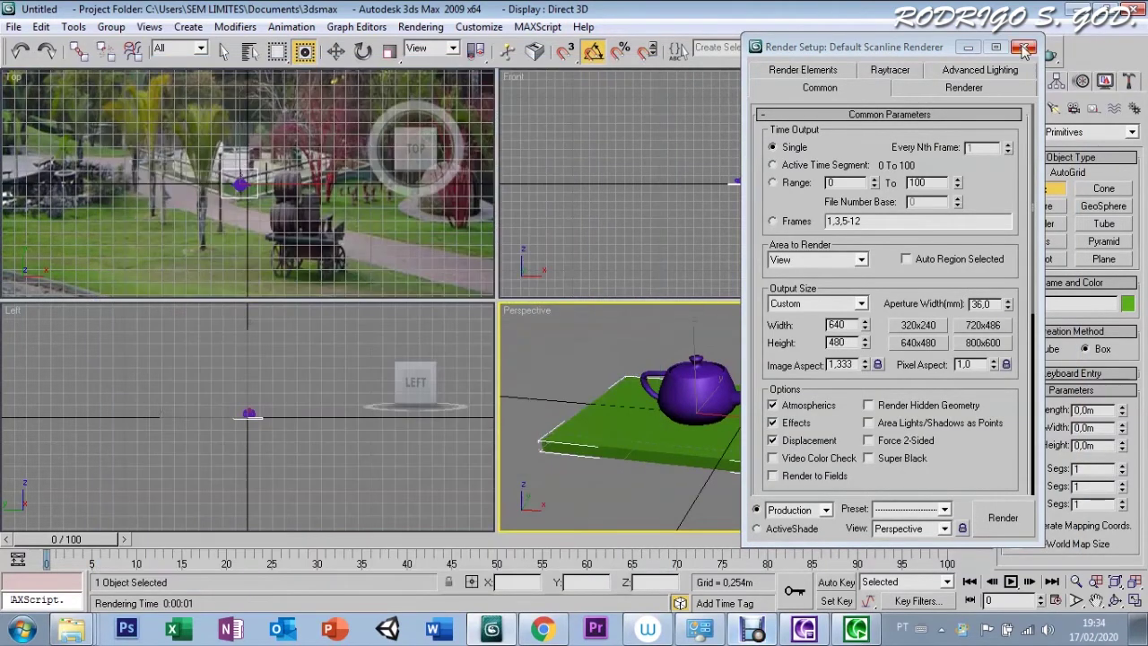
click(1023, 47)
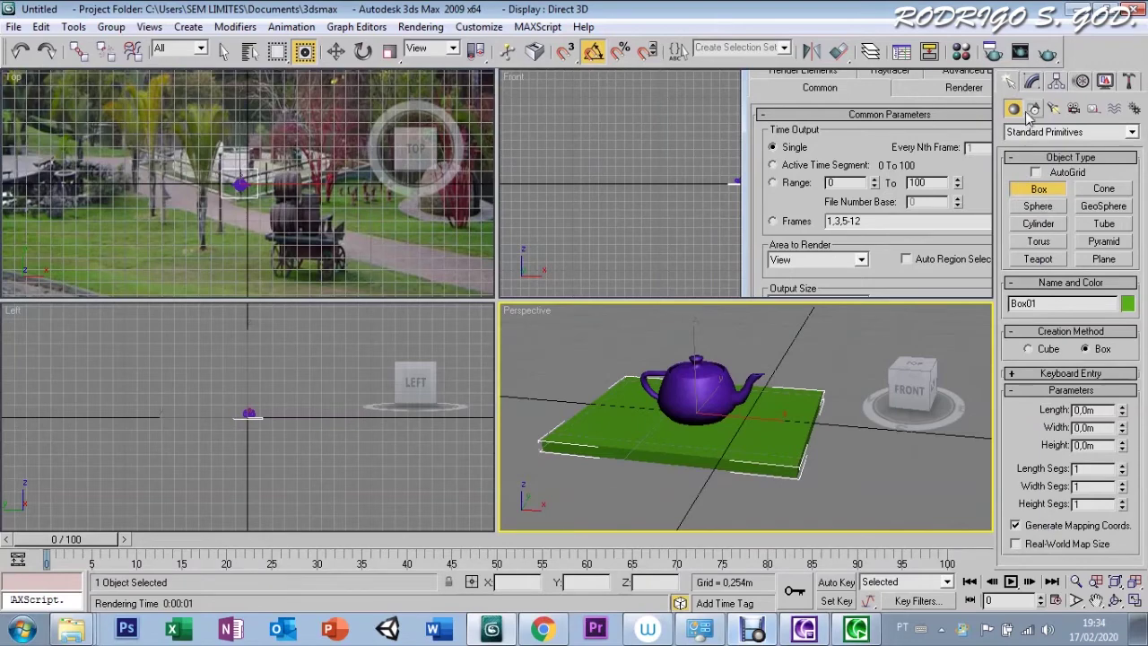
Place an omni light, Omni01, to the left of the teapot and select its multiplier
click(1053, 108)
key(w)
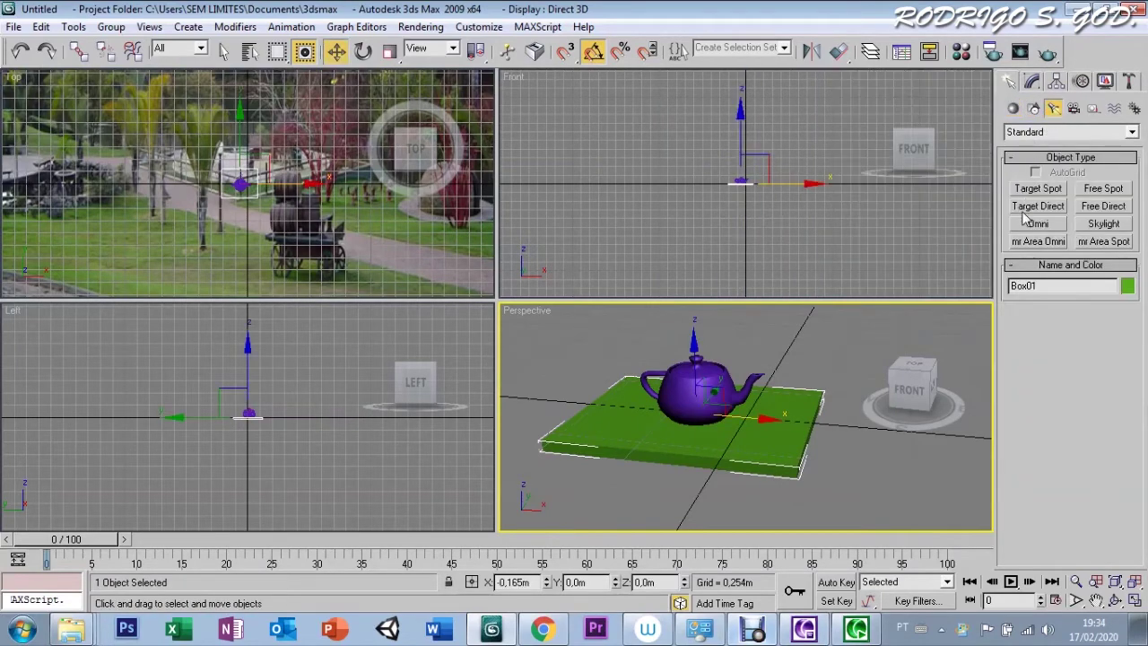
click(1036, 226)
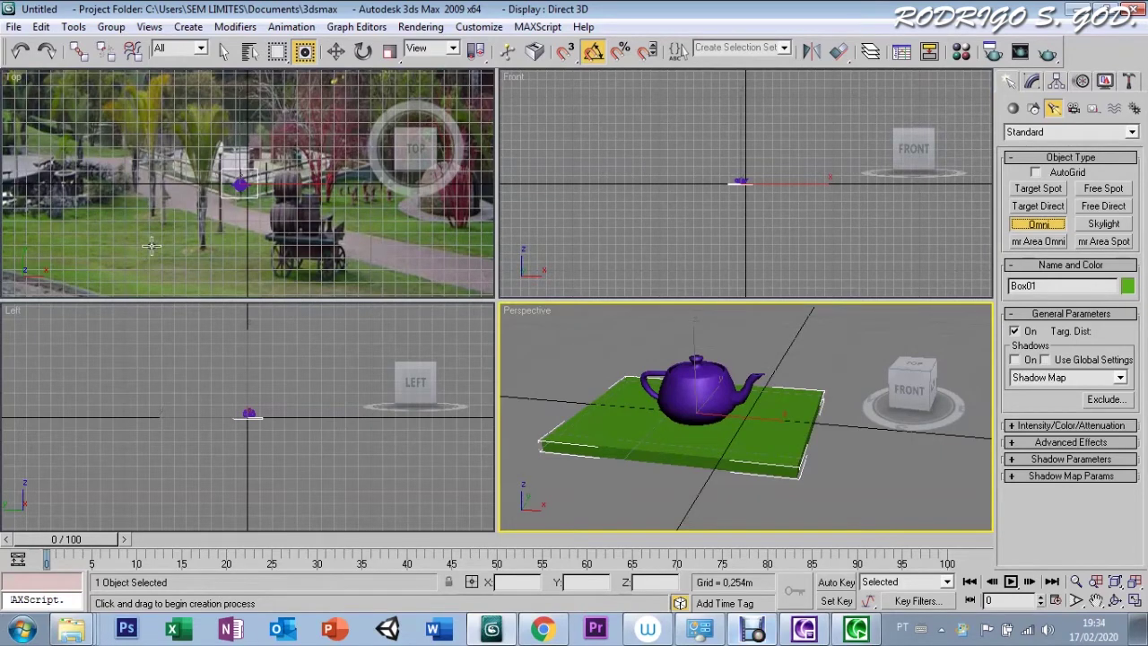
click(76, 280)
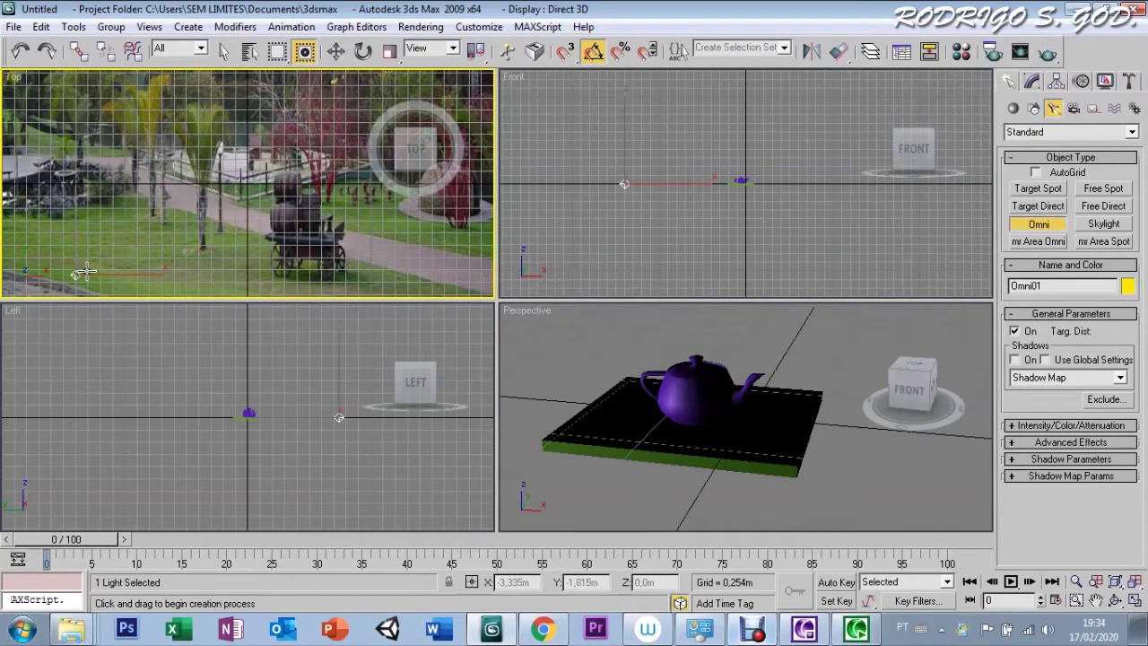
click(1009, 426)
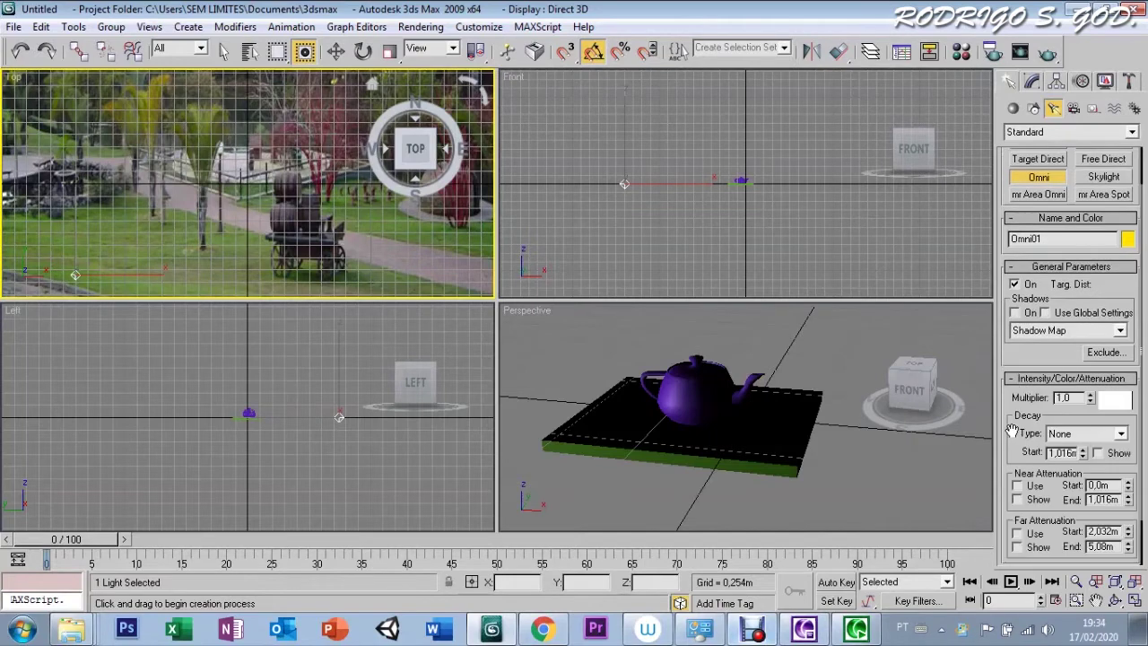
drag(1074, 397, 1051, 400)
scroll(1024, 361, down, 3)
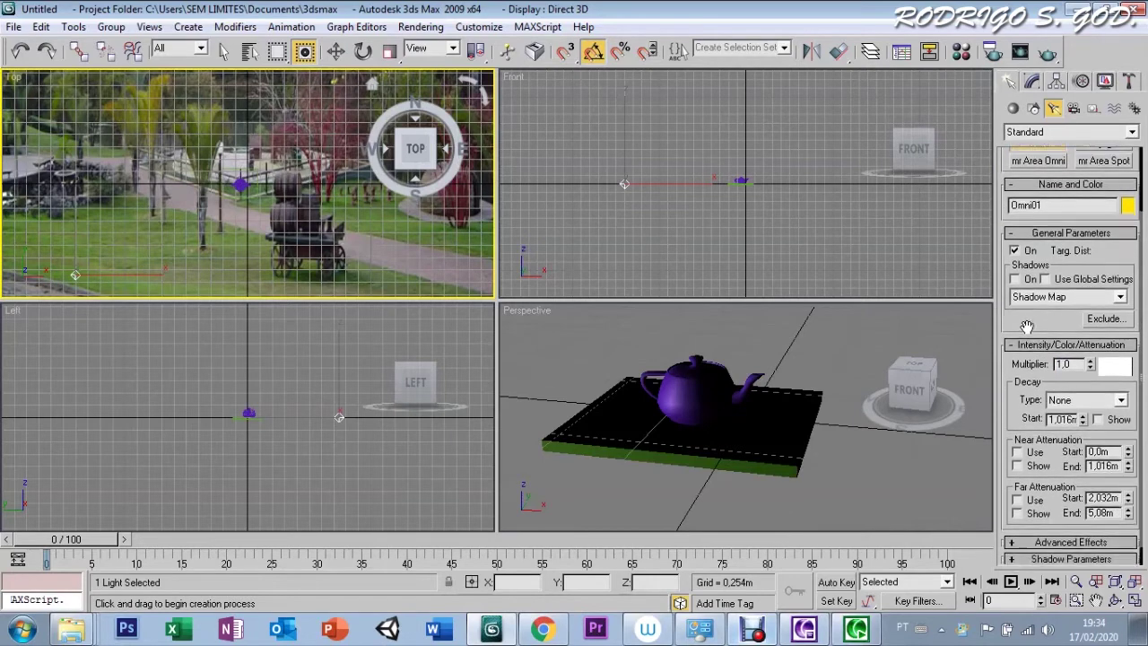
Turn on Omni01's shadows with the Shadow Map type and bring up Render Setup
click(1012, 541)
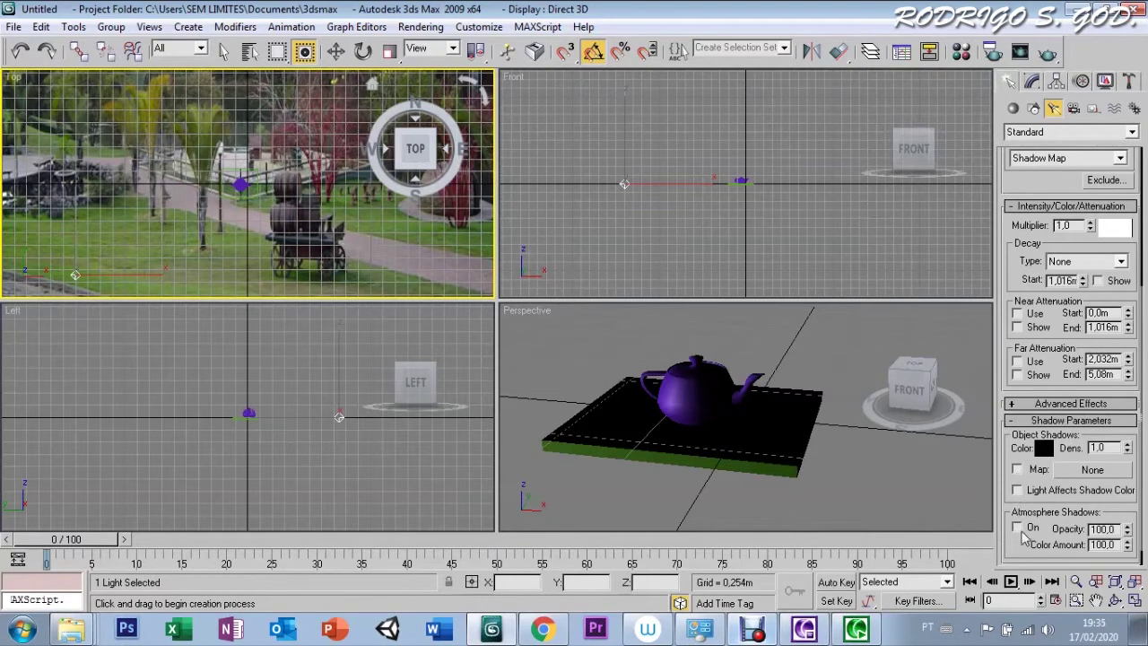
scroll(1022, 538, down, 1)
scroll(1013, 554, down, 2)
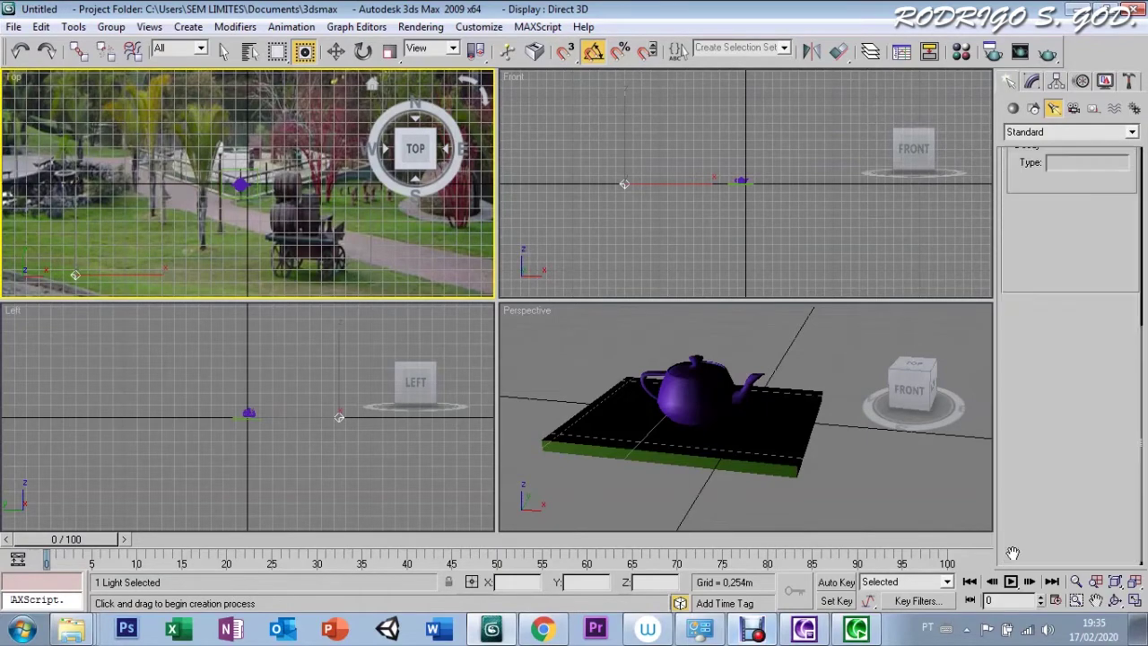
scroll(1015, 404, up, 3)
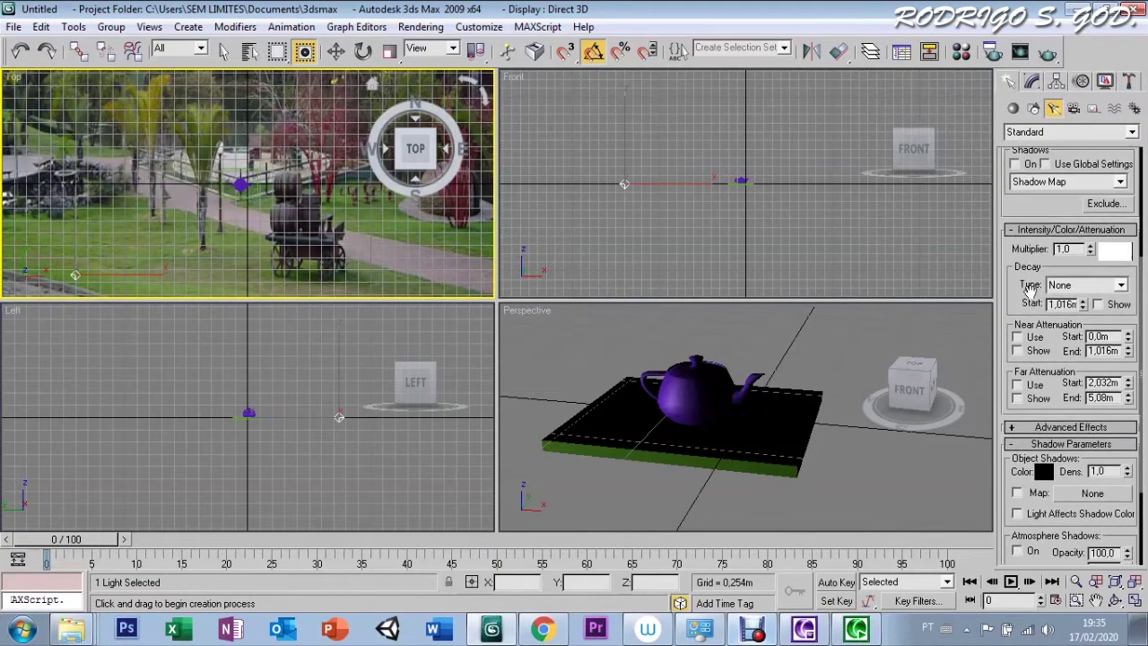
scroll(1017, 287, up, 2)
scroll(1016, 287, up, 2)
scroll(1016, 313, up, 1)
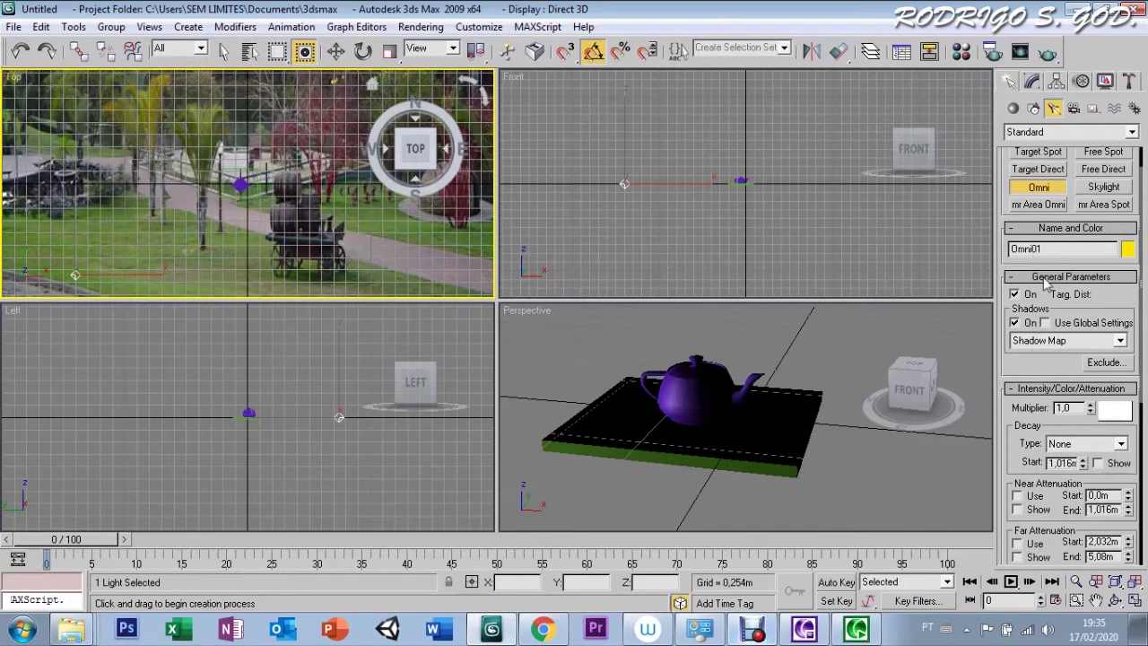
scroll(1030, 355, down, 1)
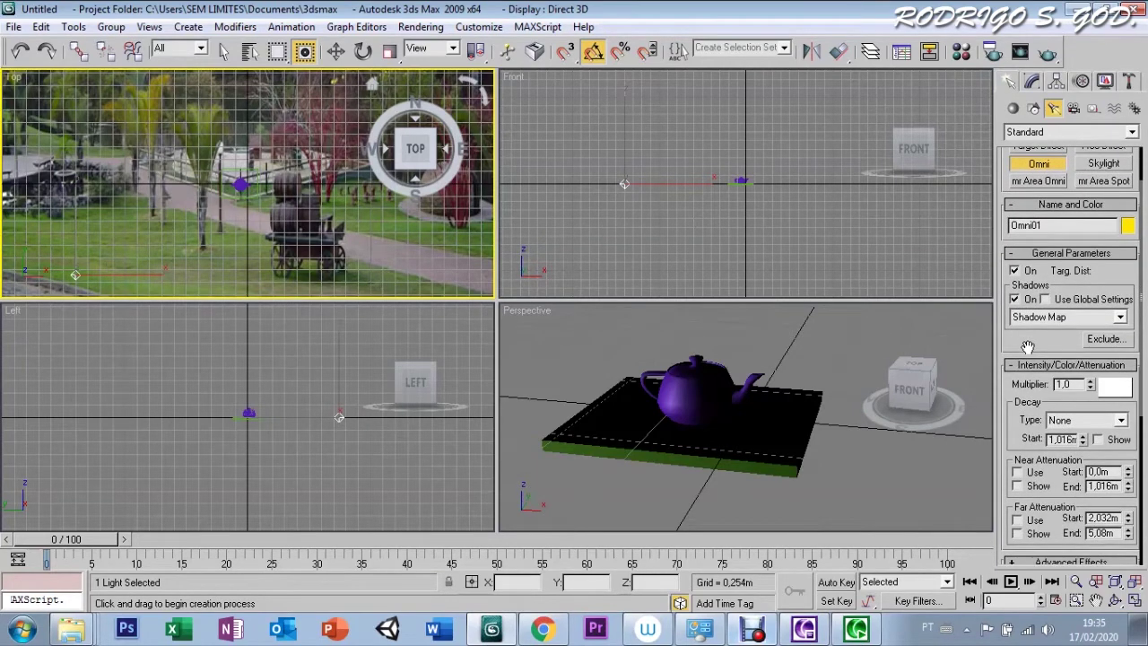
click(1045, 317)
click(1045, 318)
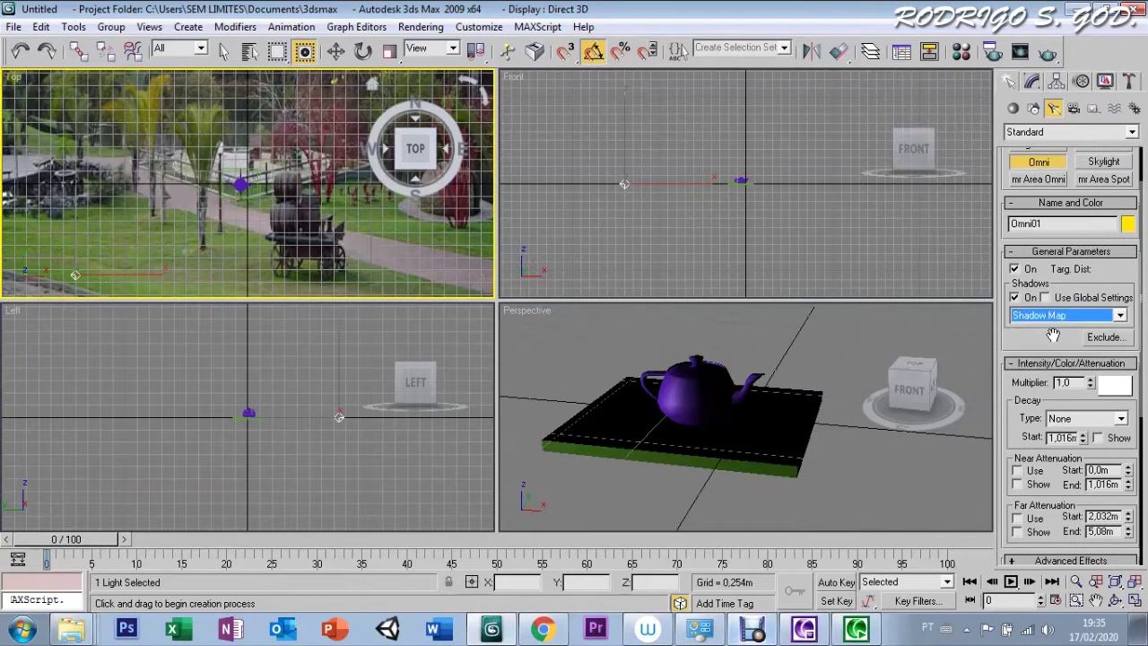
click(991, 52)
Render the Top view over the park photo, then close the frame and Render Setup
click(1002, 587)
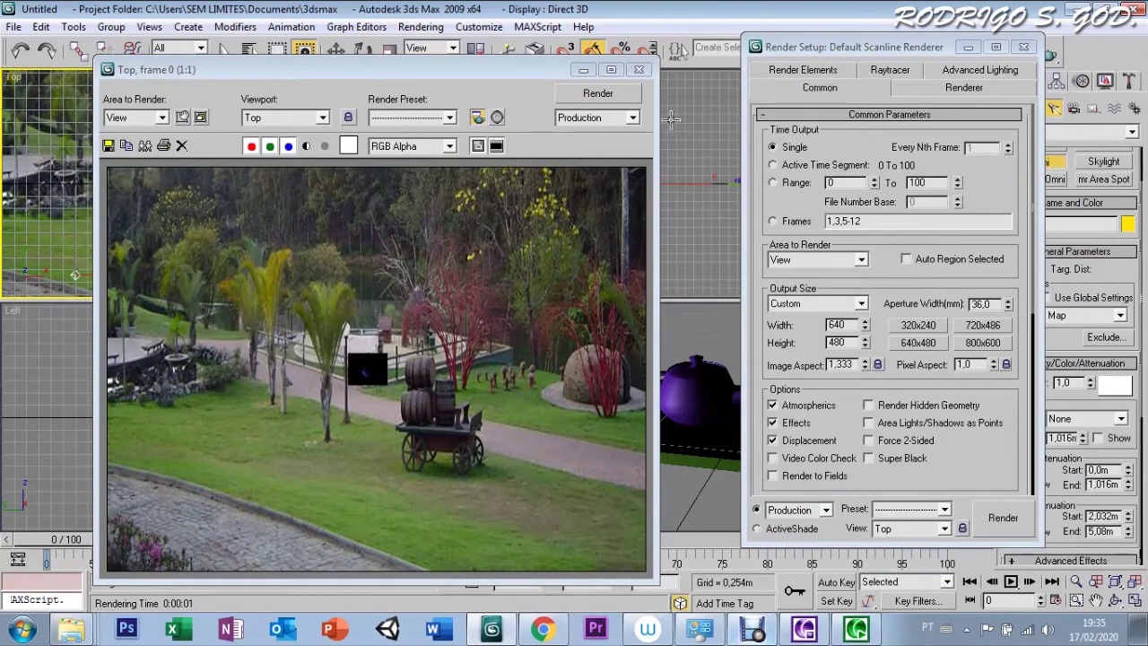
click(638, 69)
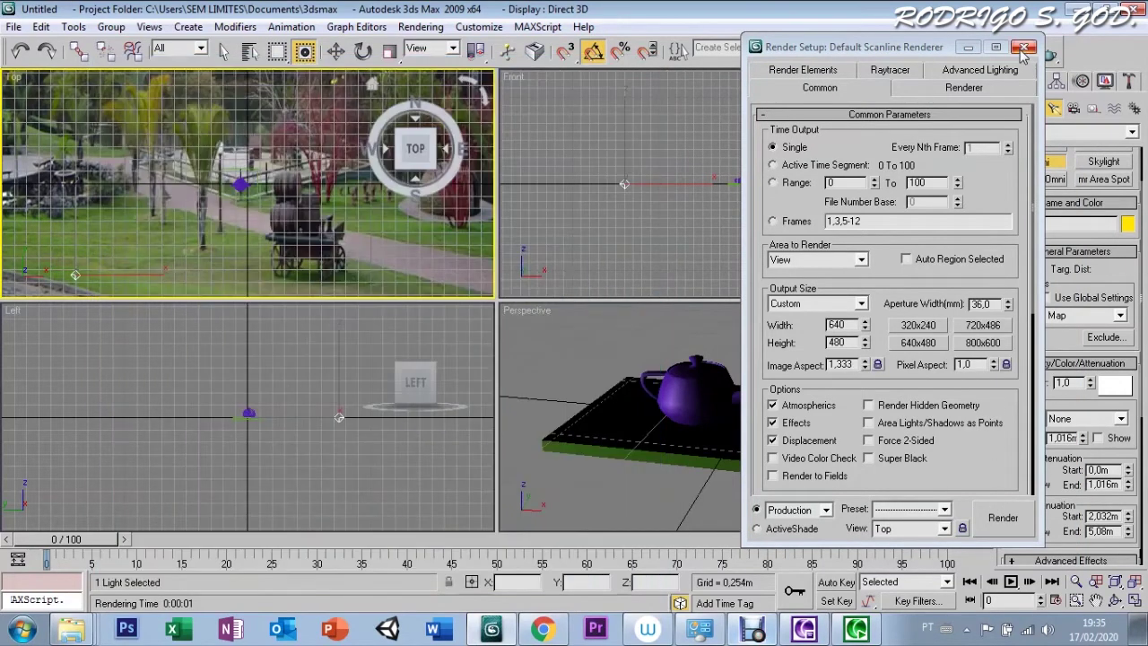
click(1023, 46)
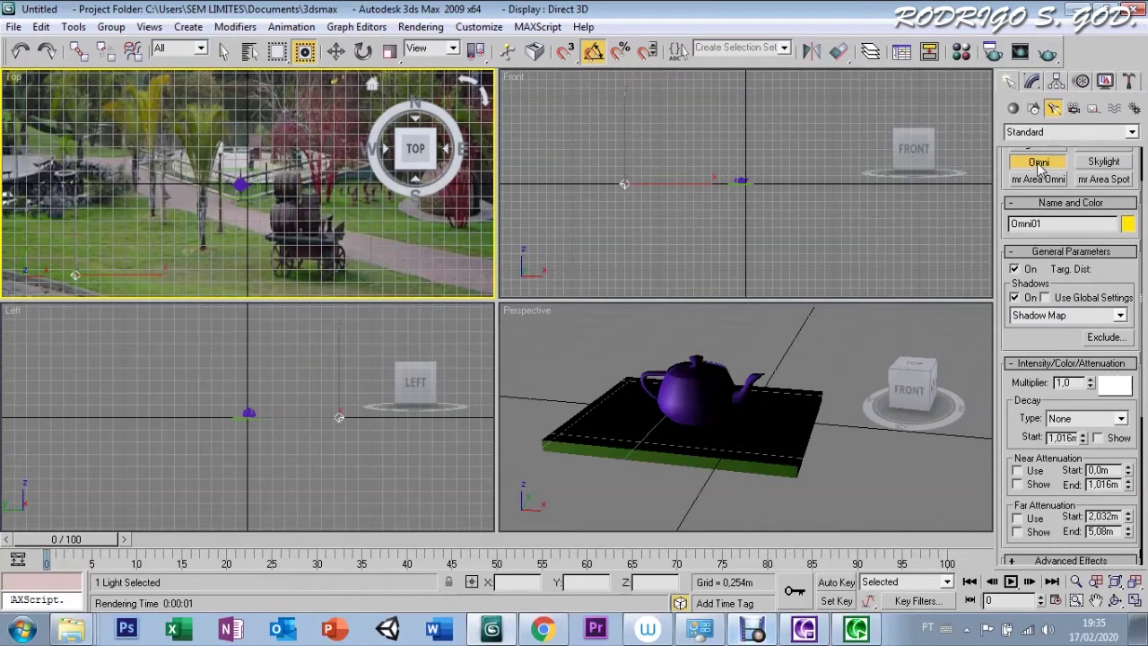
Place Omni02 in the Top view and move it up to a height of 2,064m
scroll(1103, 269, up, 3)
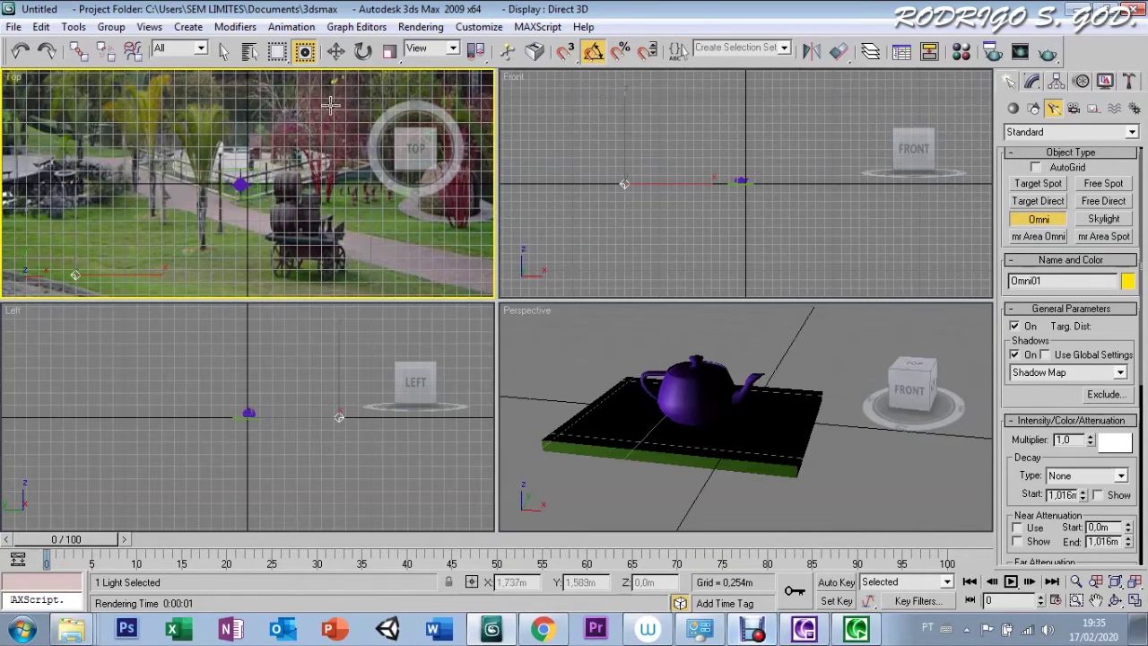
click(324, 112)
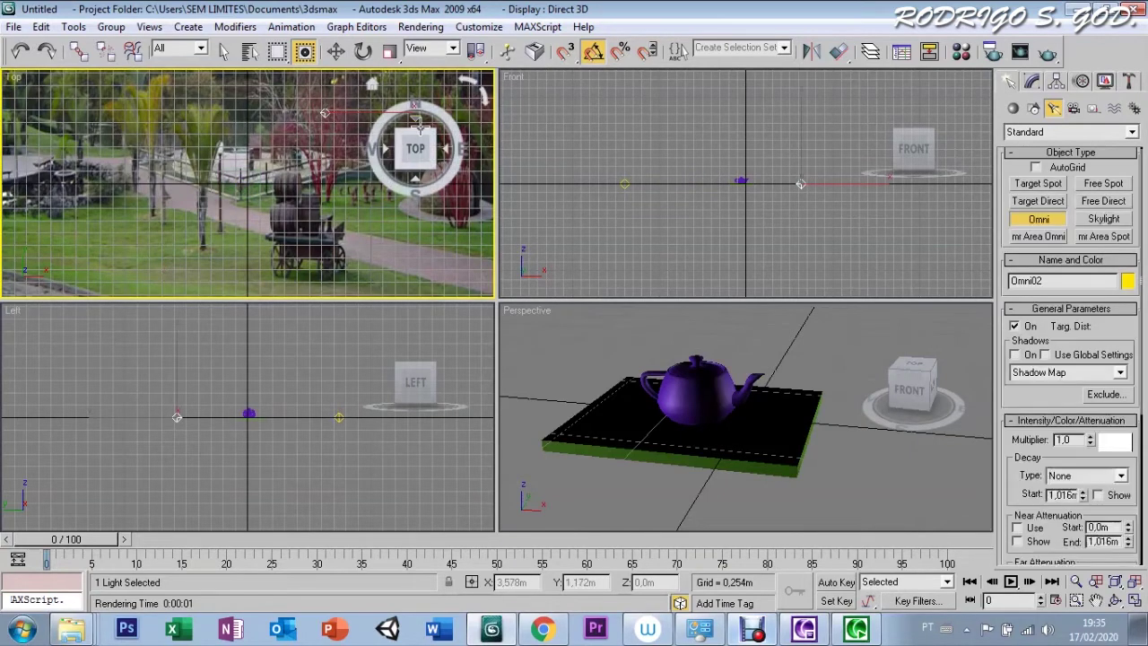
key(w)
mouse_move(796, 128)
mouse_down()
mouse_move(797, 51)
mouse_move(802, 113)
mouse_up()
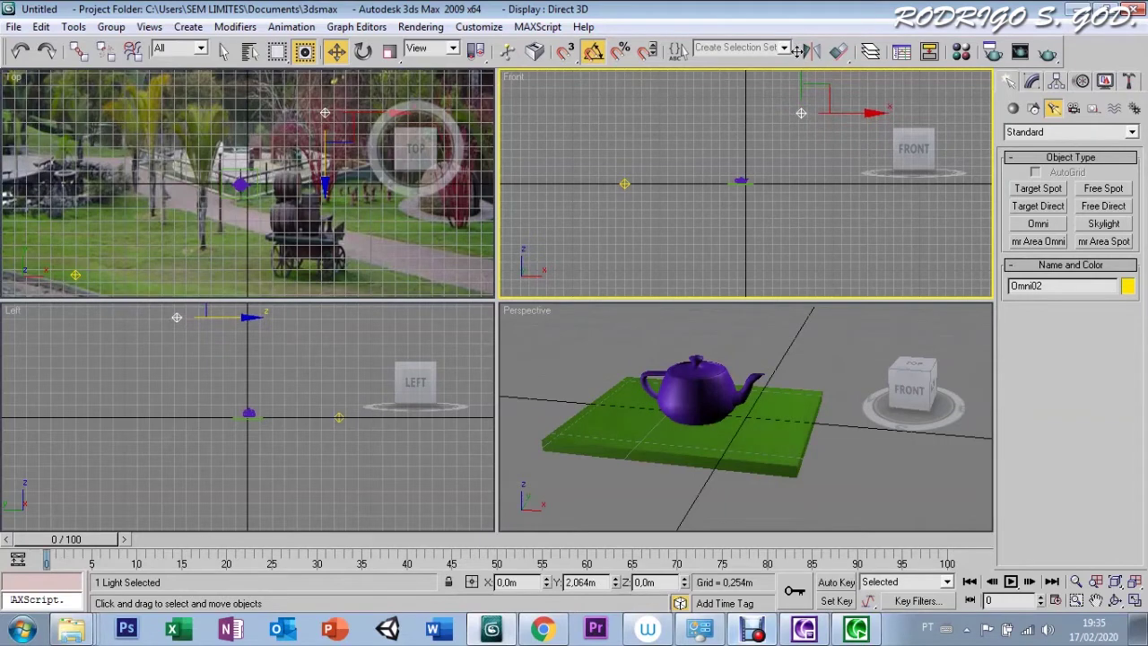
click(1031, 82)
drag(1062, 510, 1078, 365)
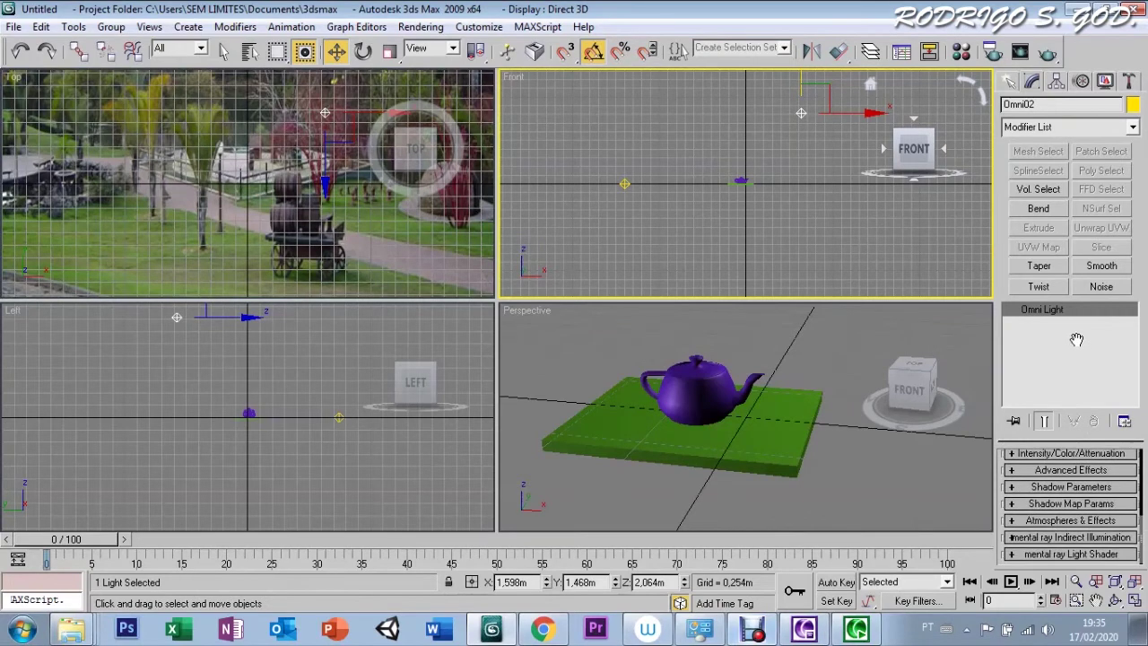
click(1013, 520)
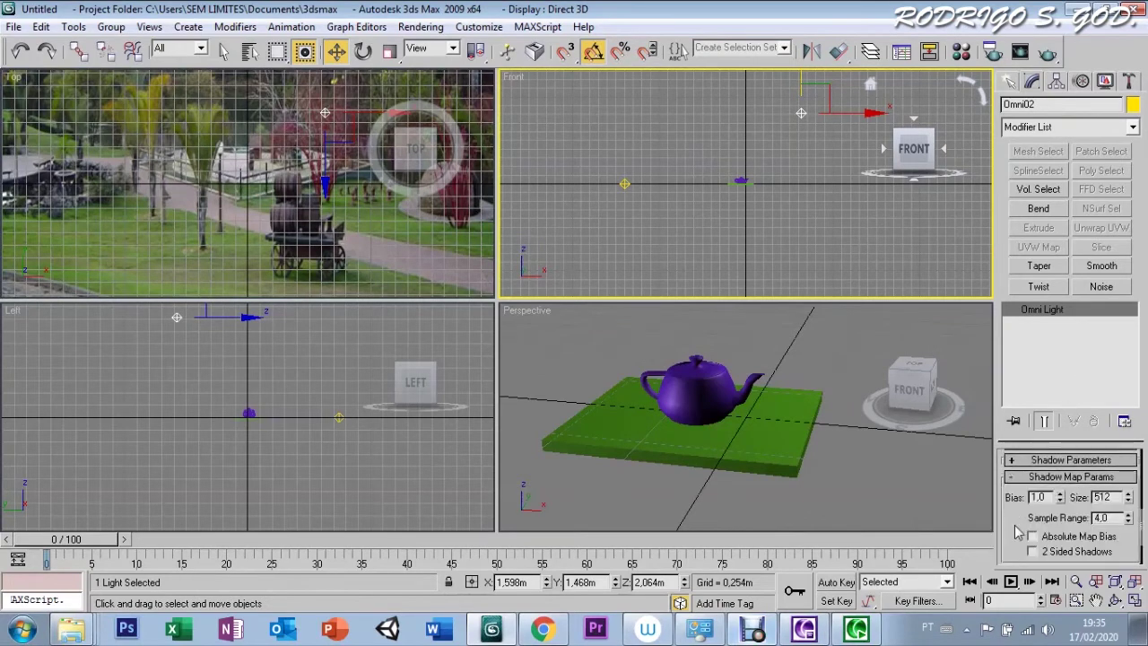
Set Omni02's multiplier to 0,4
scroll(1016, 530, up, 3)
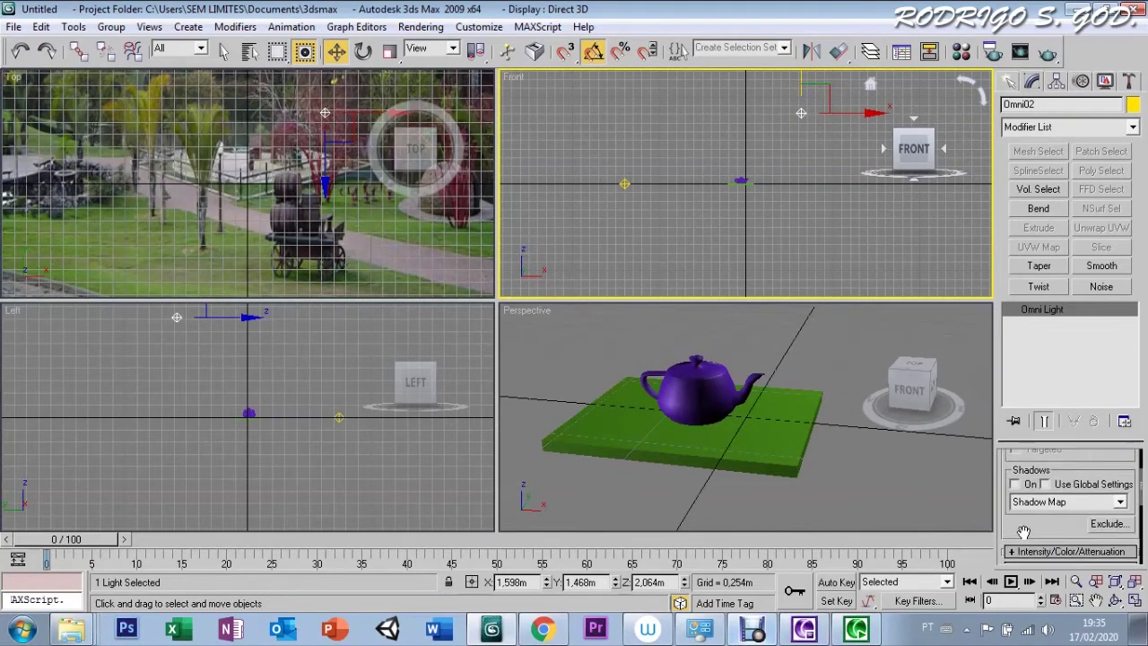
click(1010, 502)
double_click(1066, 475)
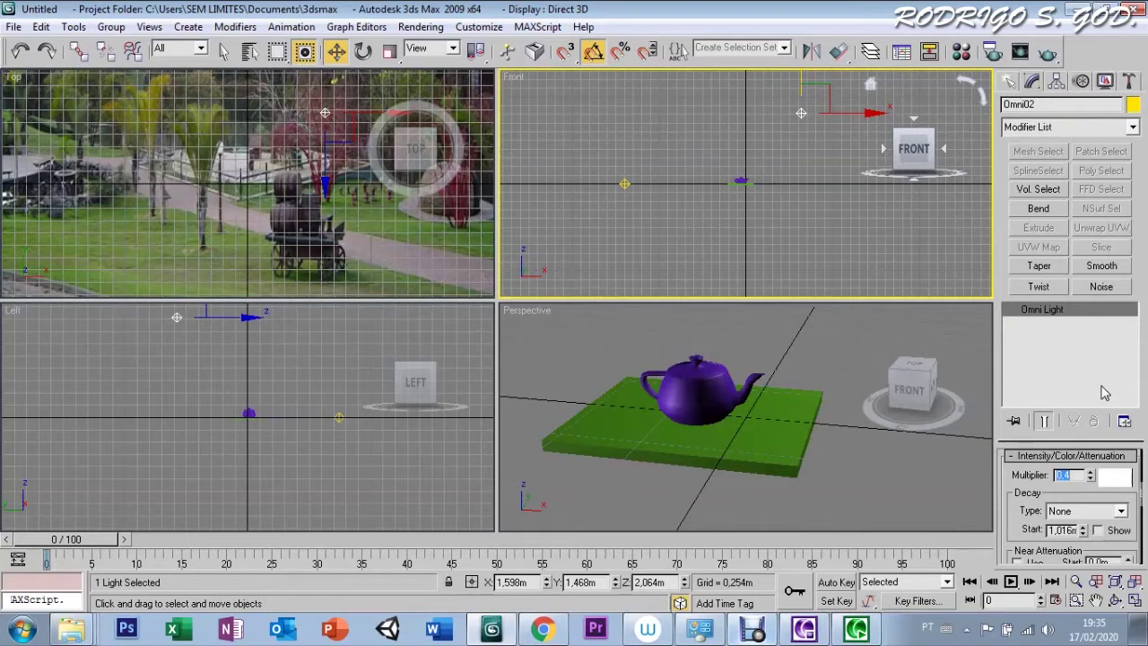
key(Return)
drag(1023, 530, 1023, 464)
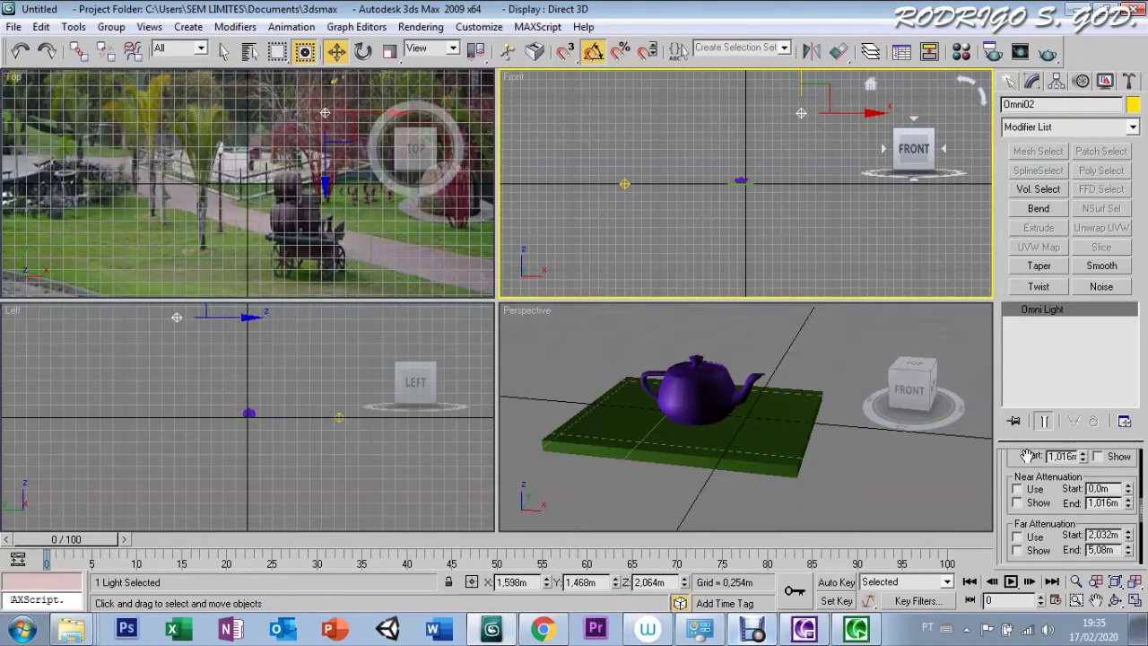
scroll(1007, 517, down, 3)
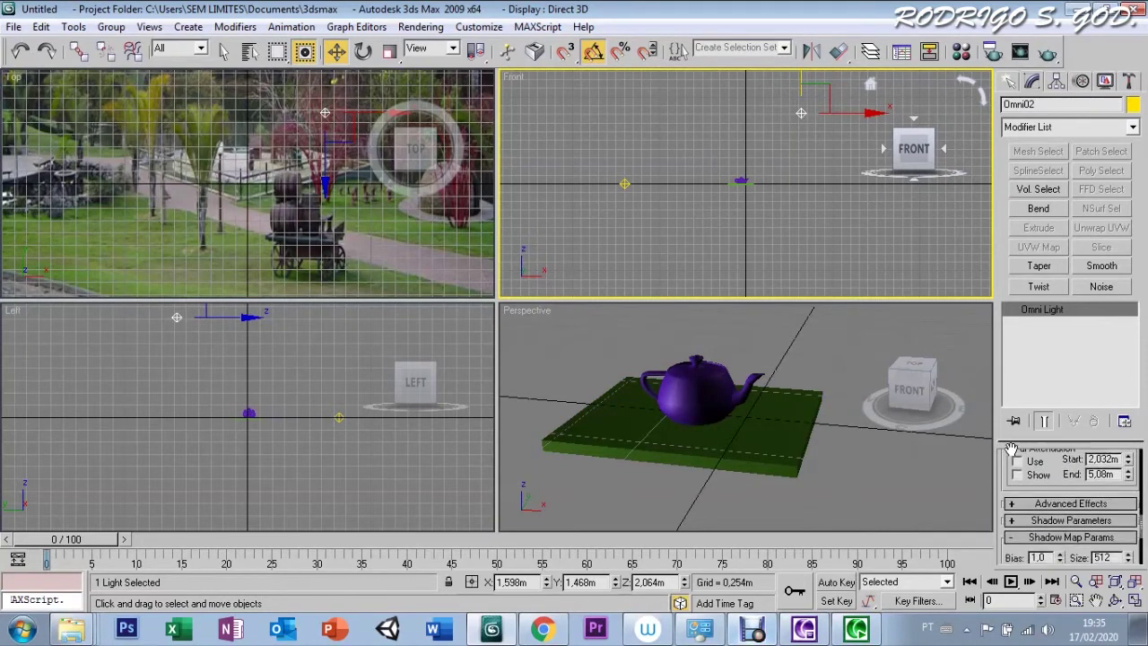
Switch on Omni02's Shadow Map shadows and go back to the Create panel
click(1011, 492)
click(1011, 456)
click(1011, 473)
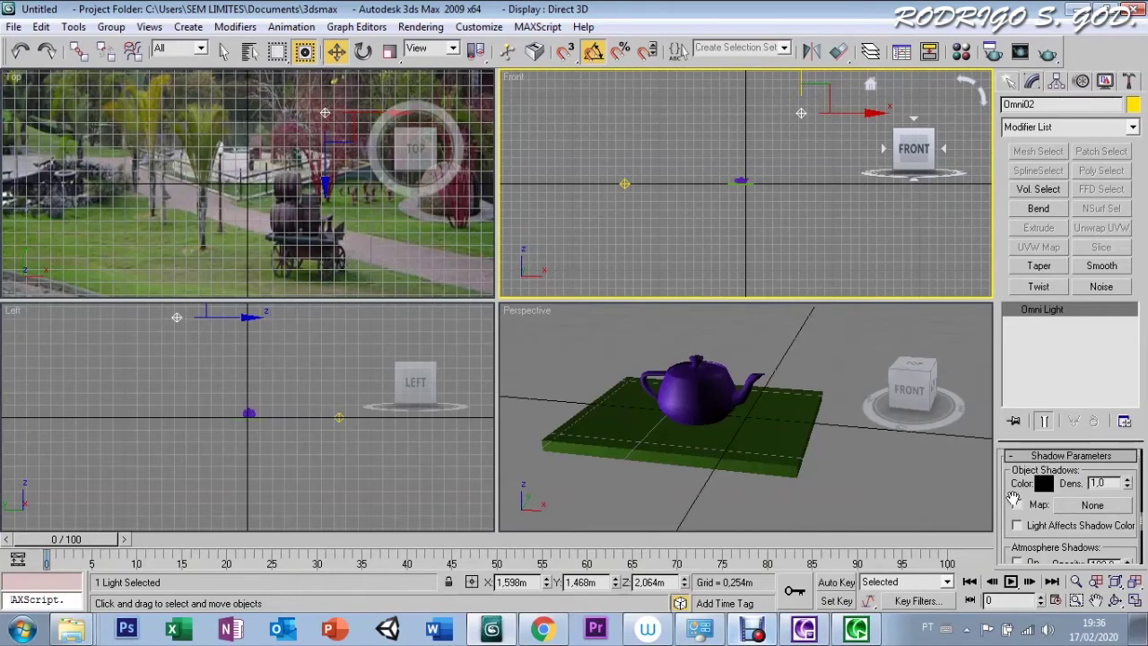
click(1009, 457)
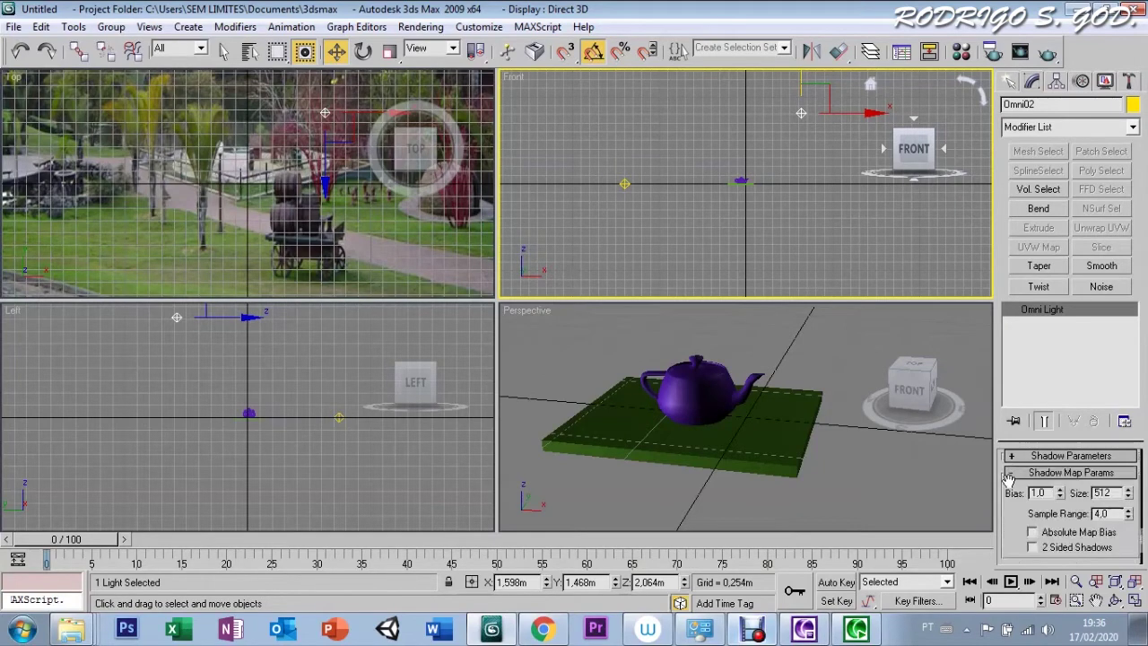
scroll(1012, 531, down, 3)
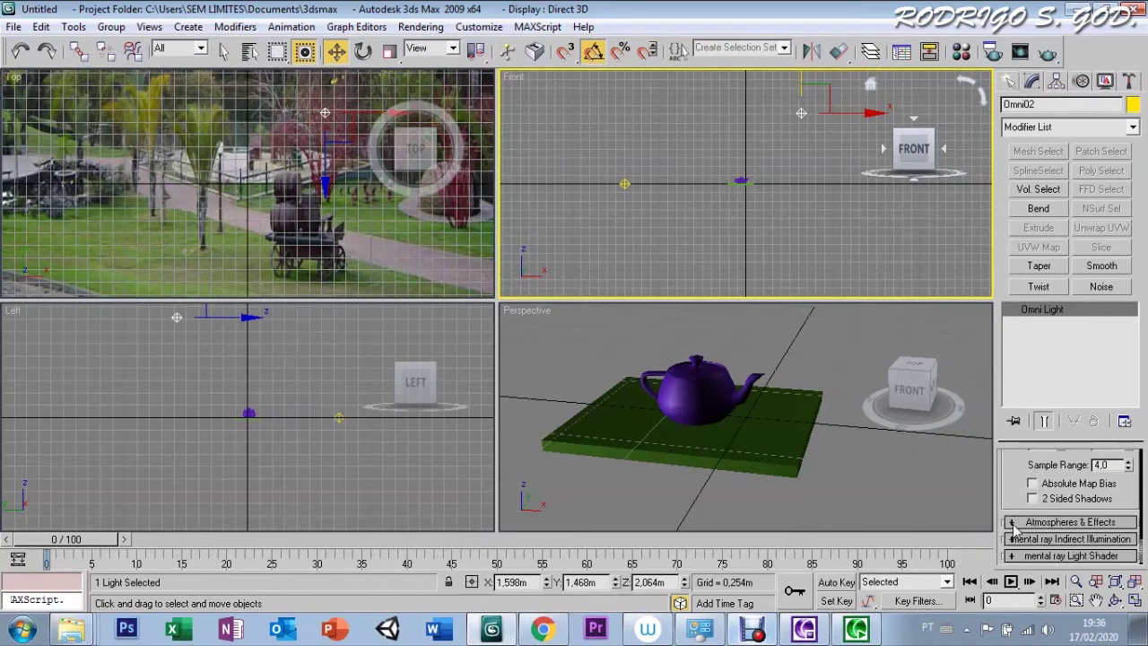
scroll(1010, 529, up, 3)
scroll(1009, 541, up, 4)
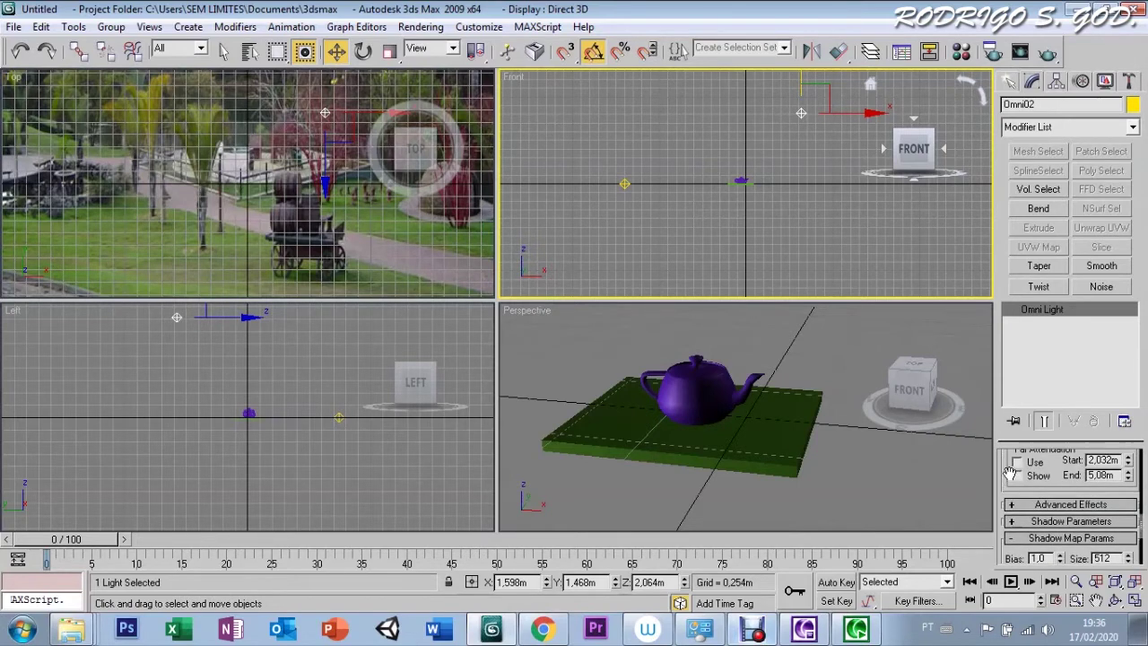
scroll(1012, 484, up, 3)
scroll(1015, 511, up, 3)
scroll(1019, 533, up, 3)
scroll(1024, 557, up, 3)
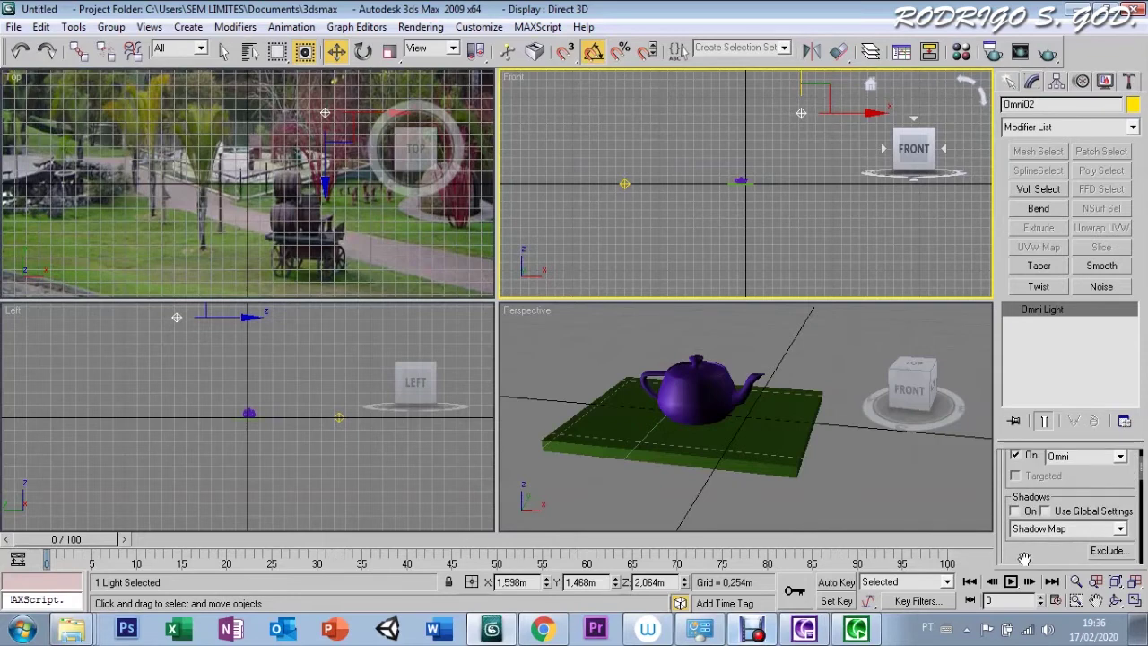
scroll(1024, 552, up, 1)
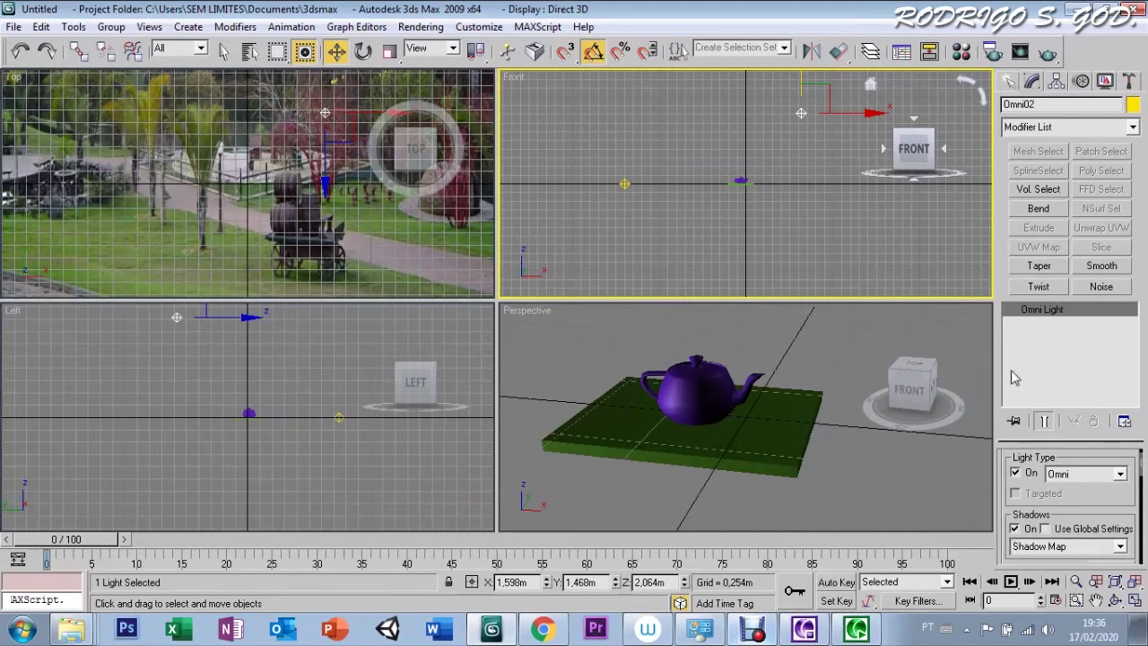
scroll(1071, 502, up, 1)
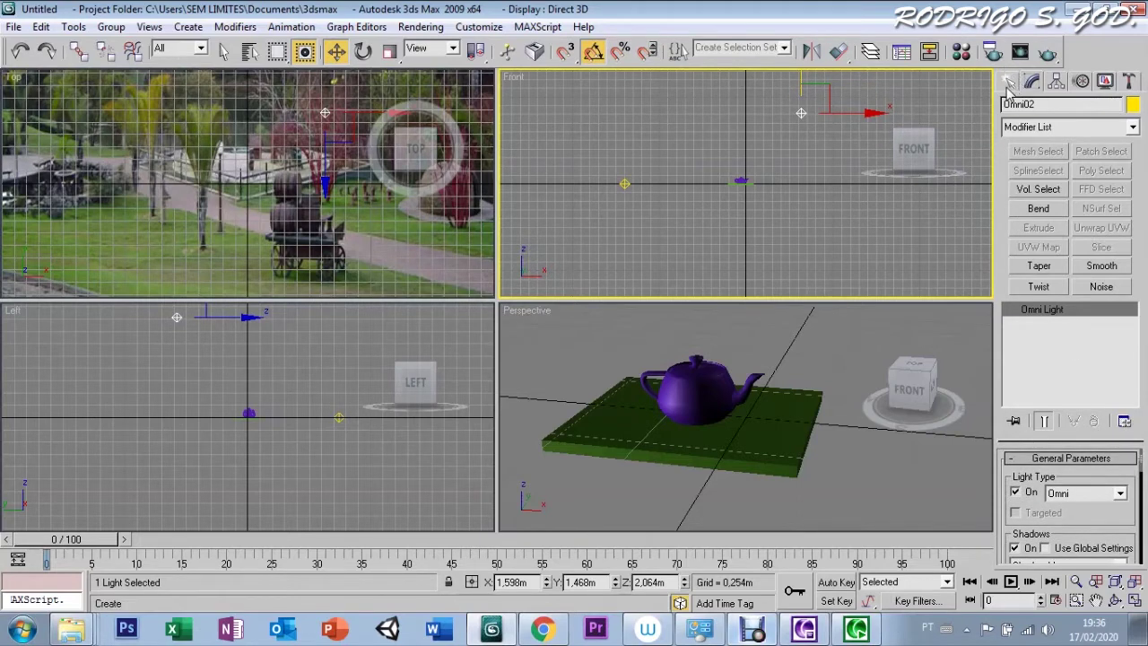
click(1010, 82)
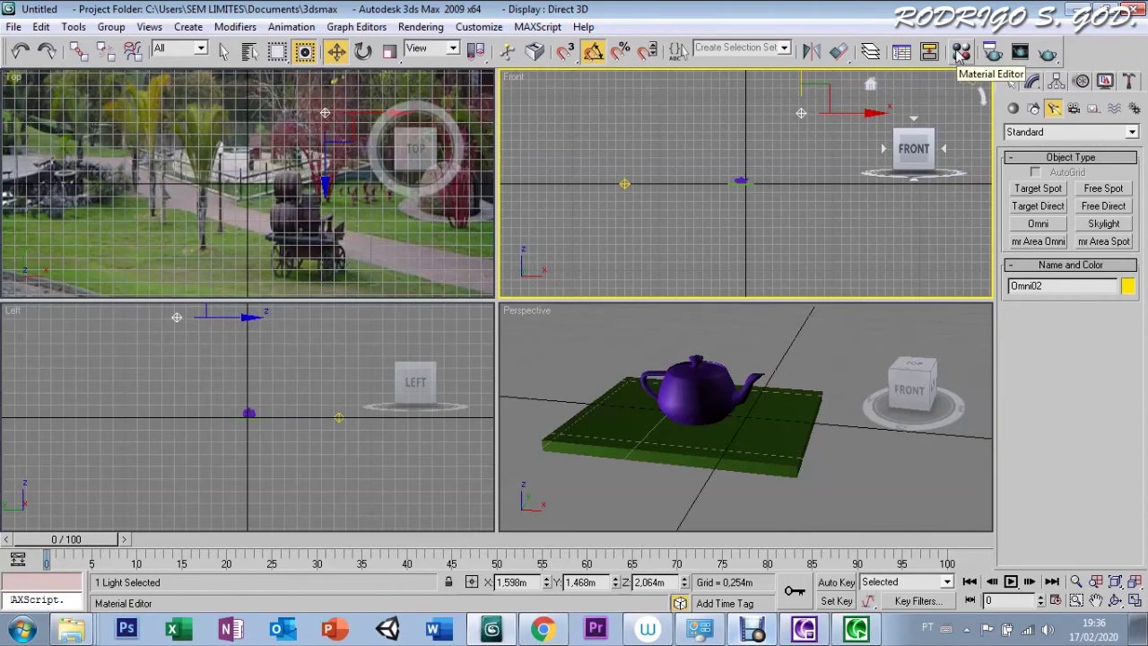
Apply a Matte/Shadow material (01 - Default) to the green box and minimize the Material Editor
click(958, 52)
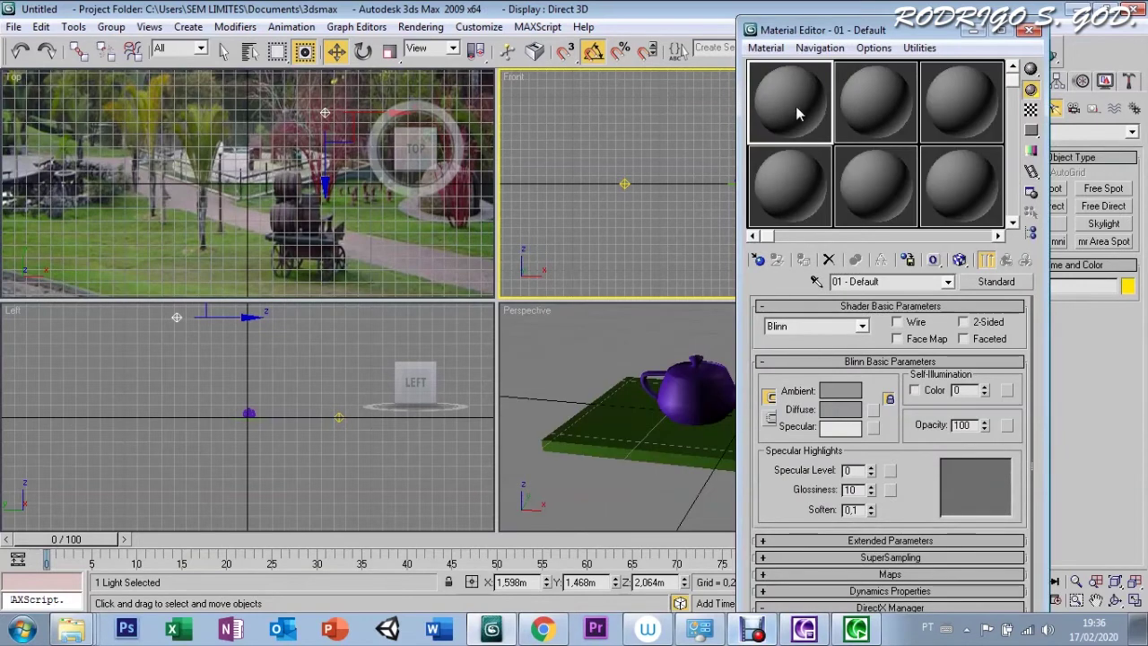
click(994, 283)
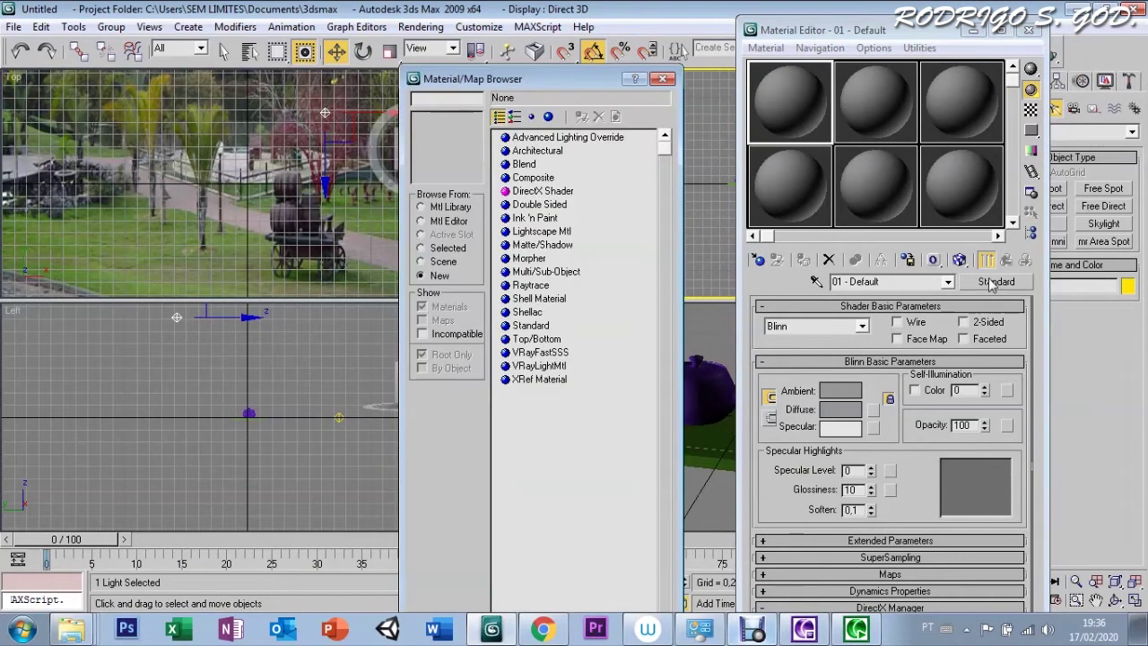
double_click(524, 245)
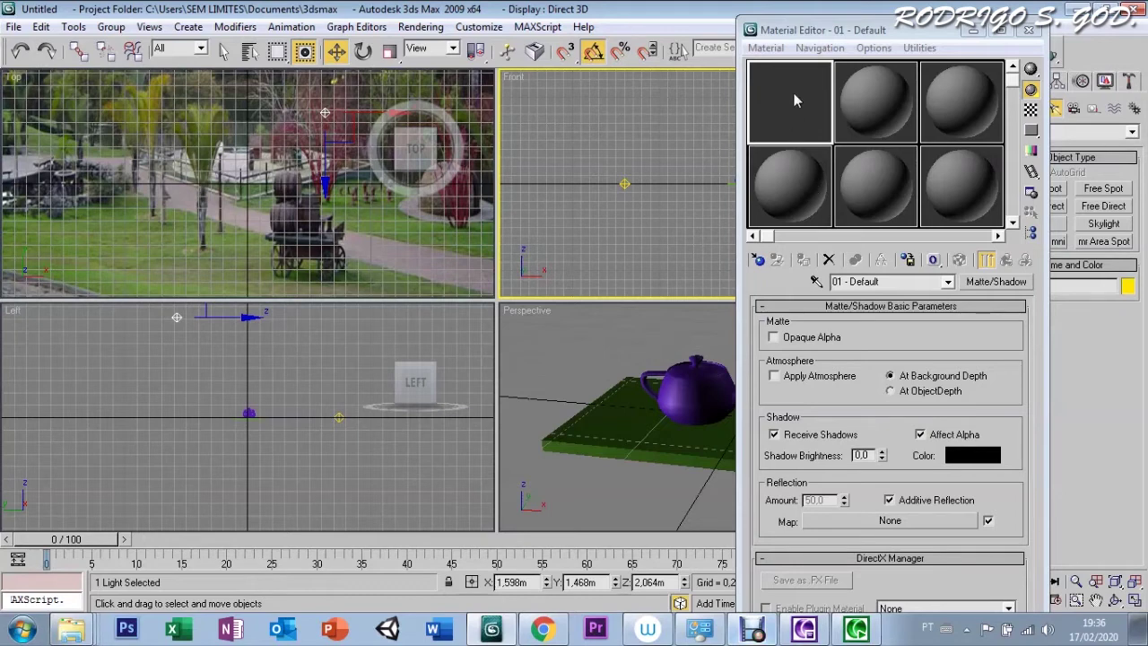
mouse_move(786, 115)
mouse_down()
mouse_move(653, 348)
mouse_move(610, 455)
mouse_move(608, 436)
mouse_up()
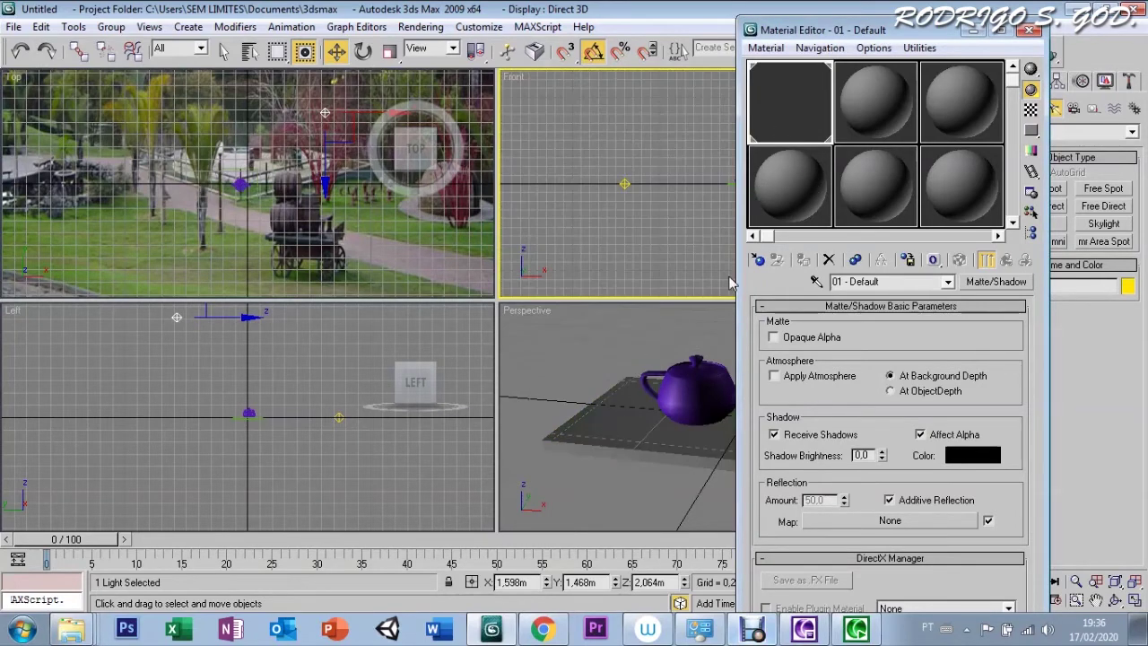
click(972, 30)
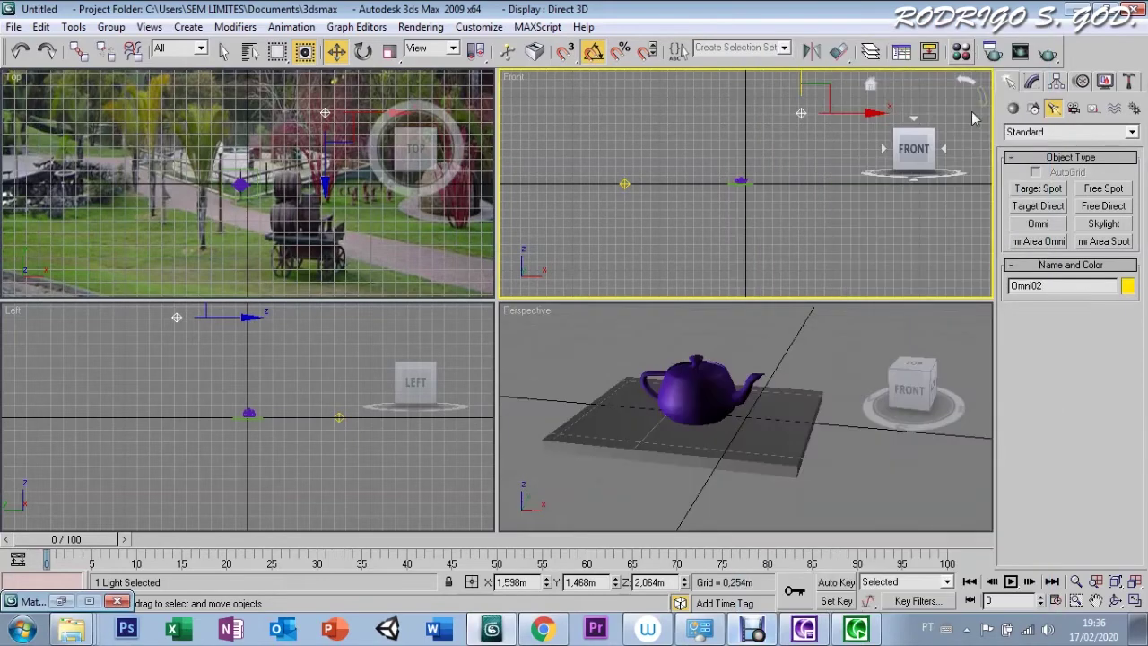
click(943, 319)
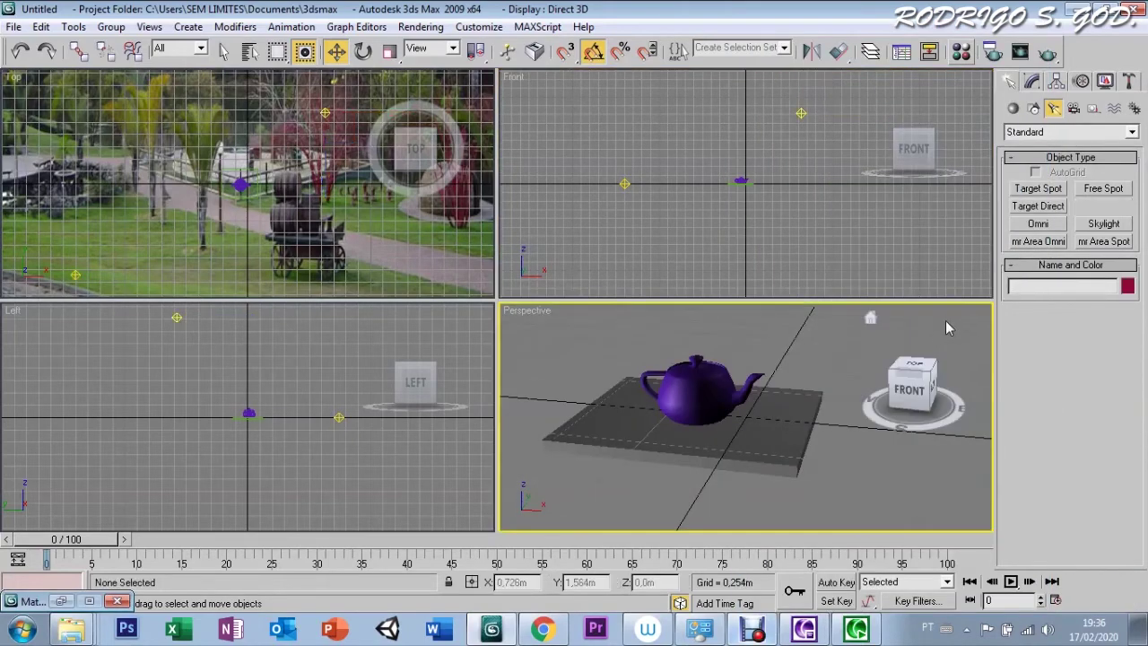
click(991, 54)
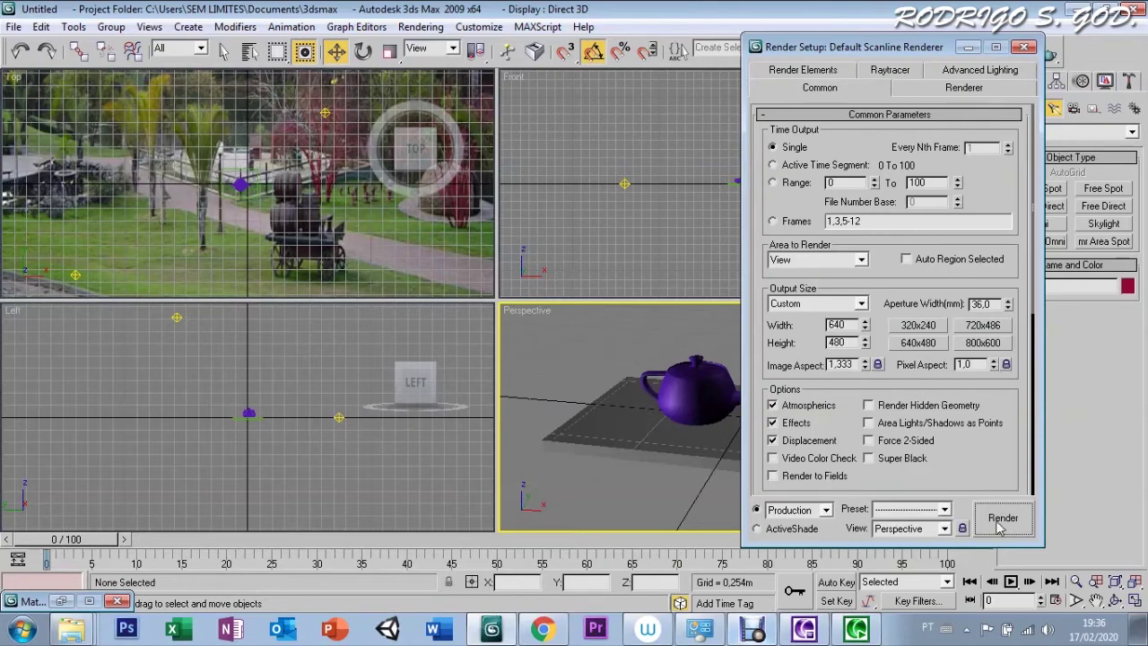
click(1002, 519)
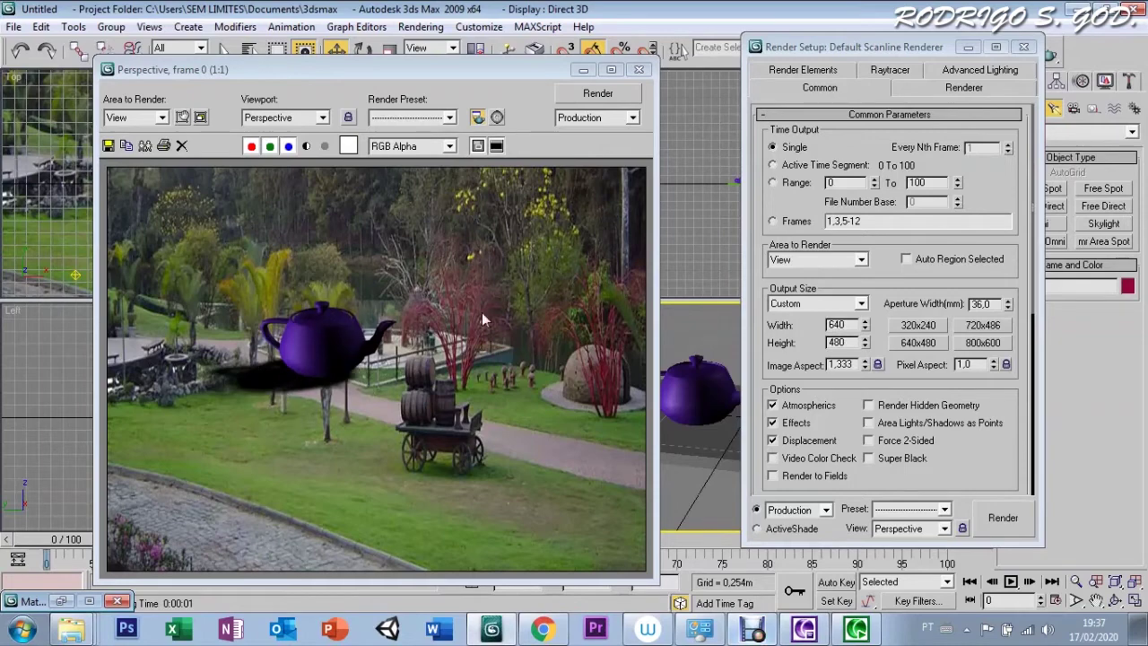
click(1023, 46)
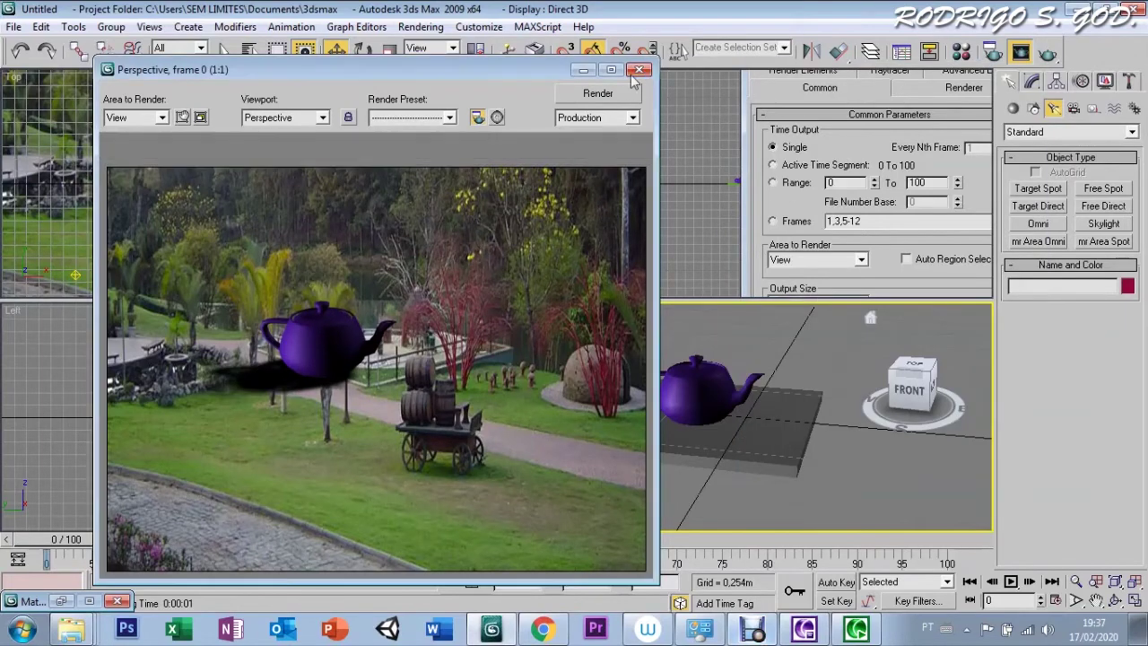
click(638, 69)
drag(537, 330, 768, 431)
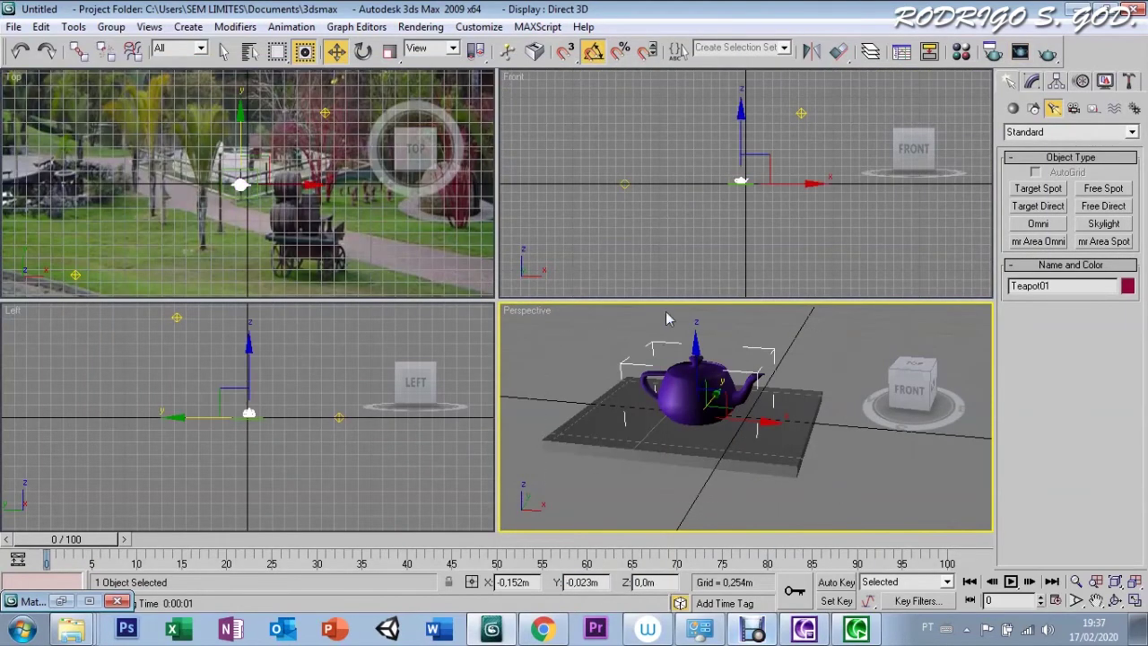
Select all objects, lower them together in the Front view, and test-render Front
key(ctrl+a)
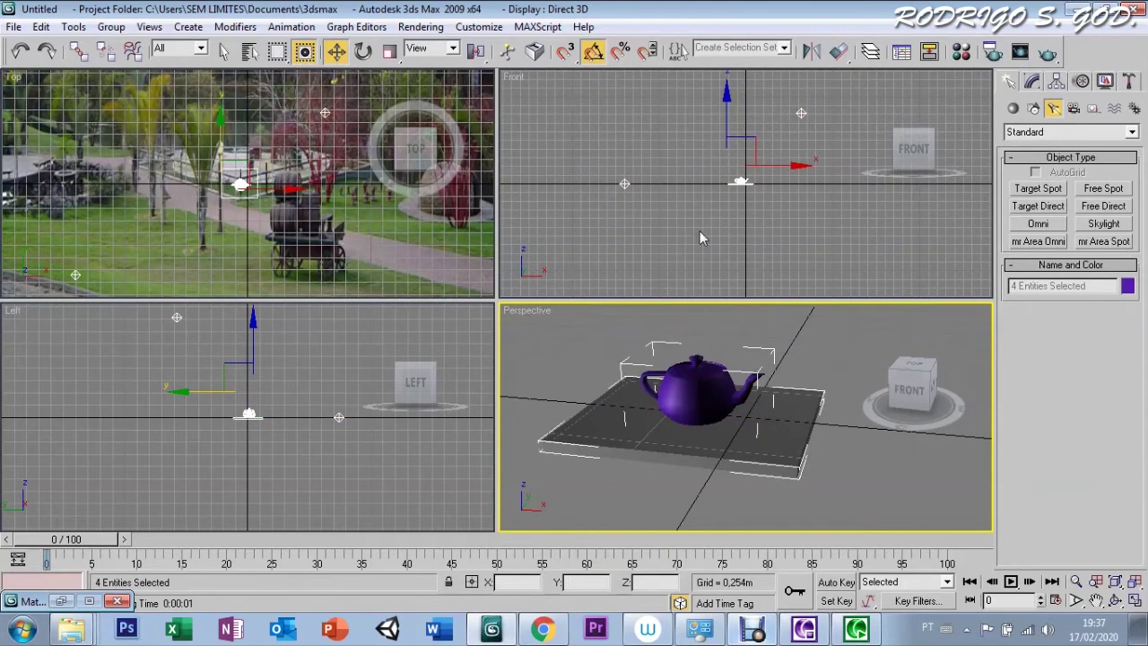
click(725, 110)
drag(725, 128, 724, 123)
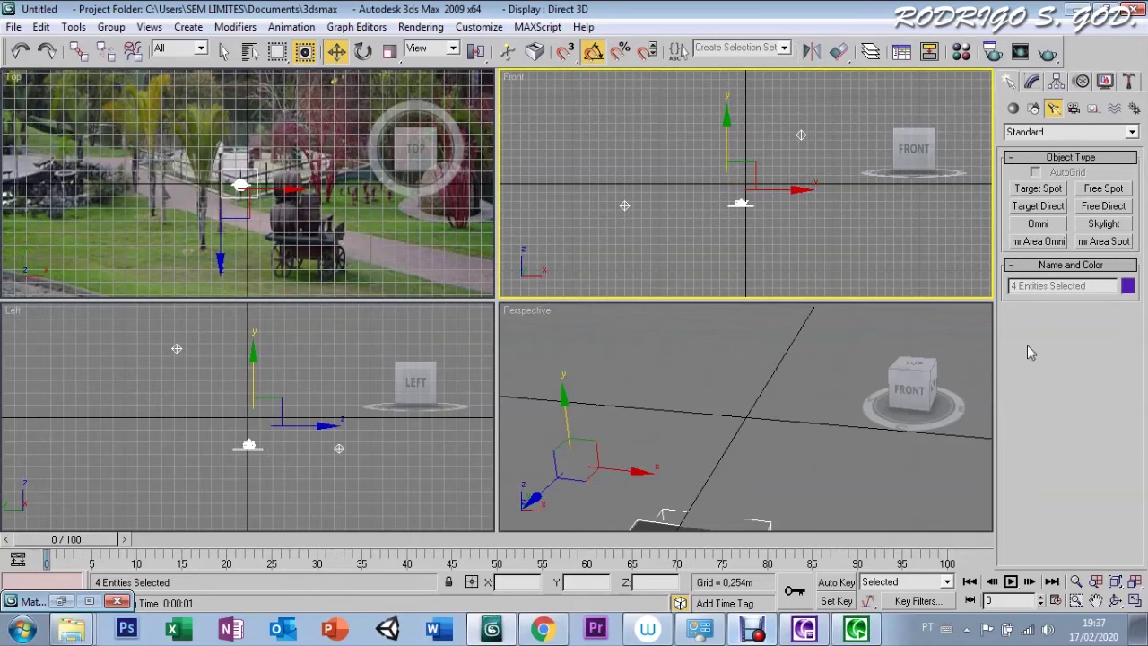
click(991, 52)
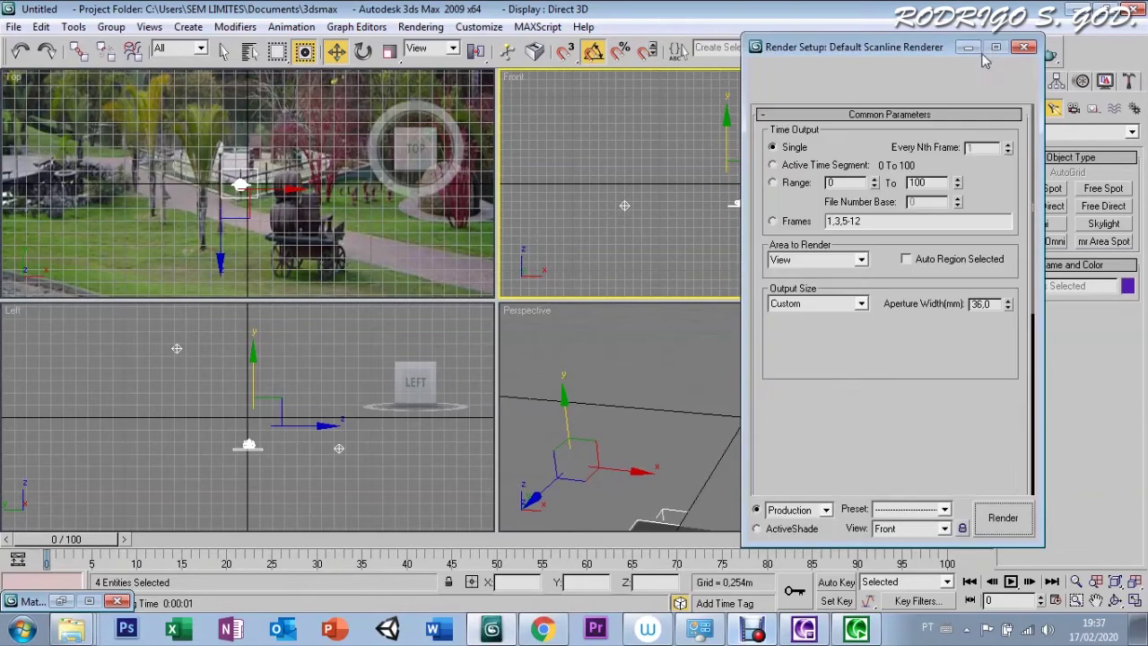
click(995, 518)
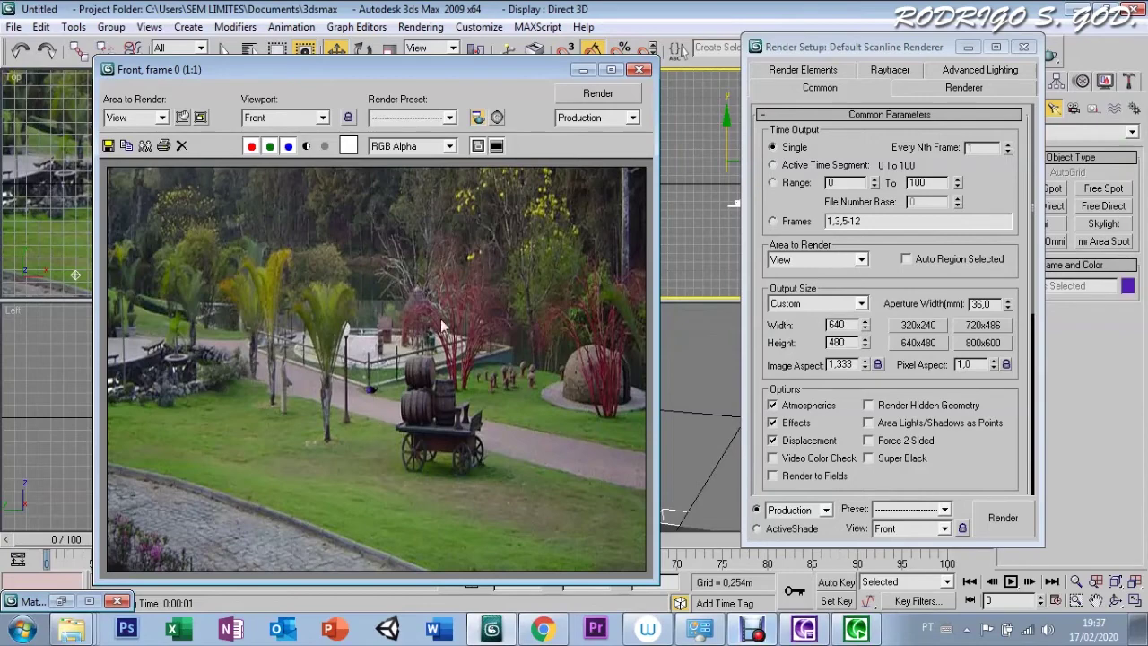
click(638, 69)
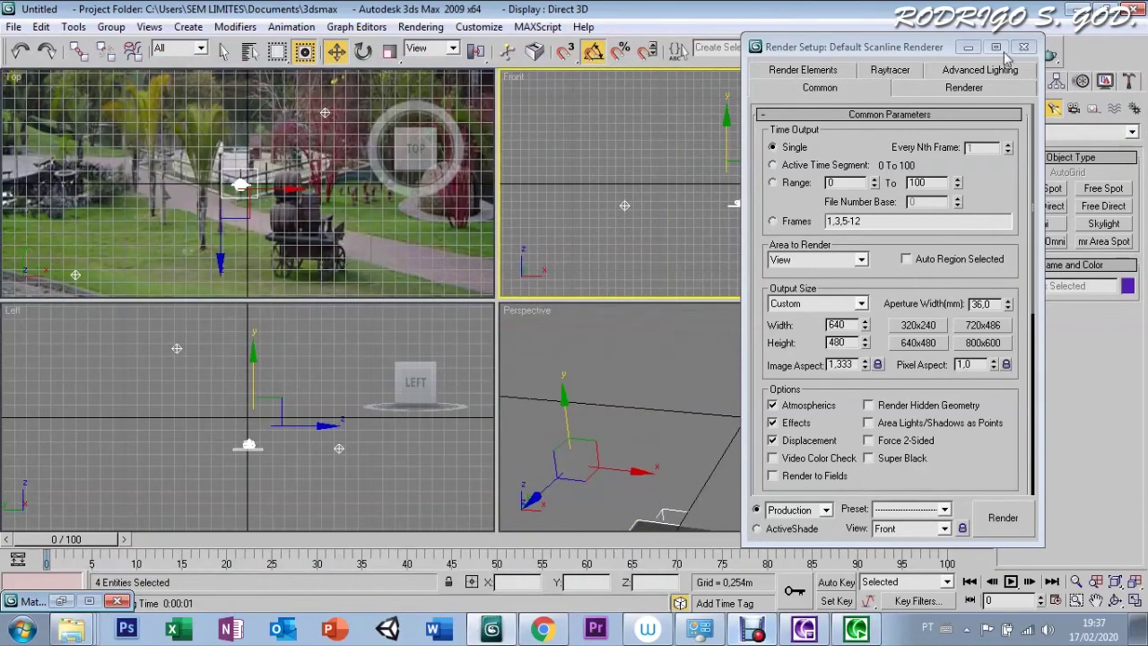
click(1023, 48)
Raise all objects together, re-render the Front view, then activate Perspective
drag(725, 131, 725, 116)
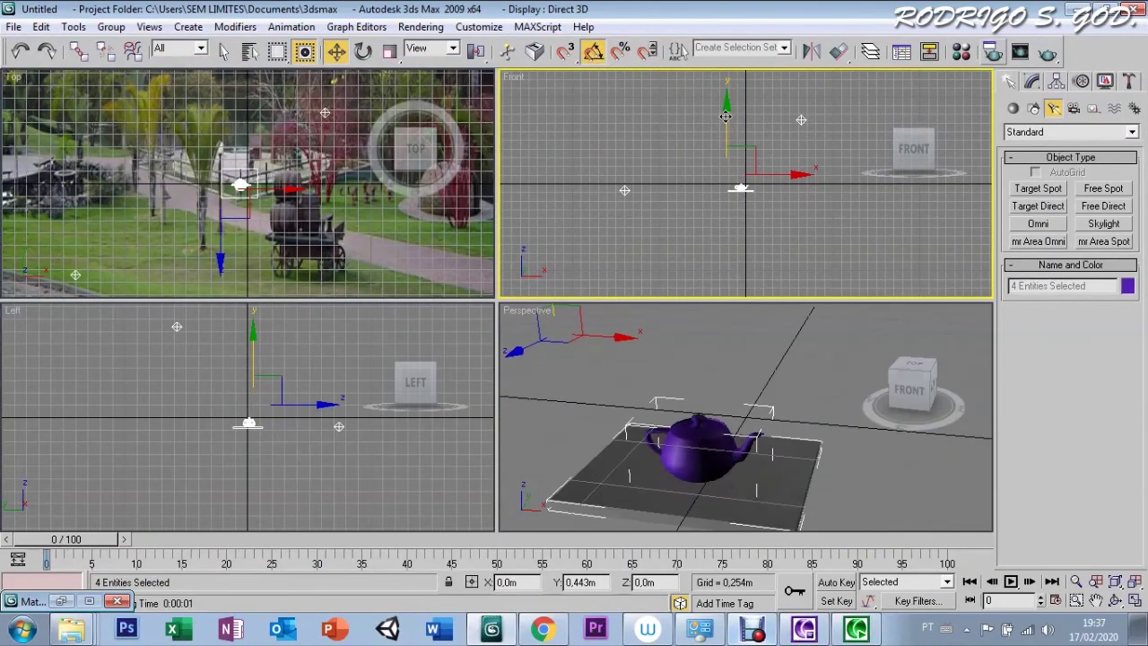
click(991, 51)
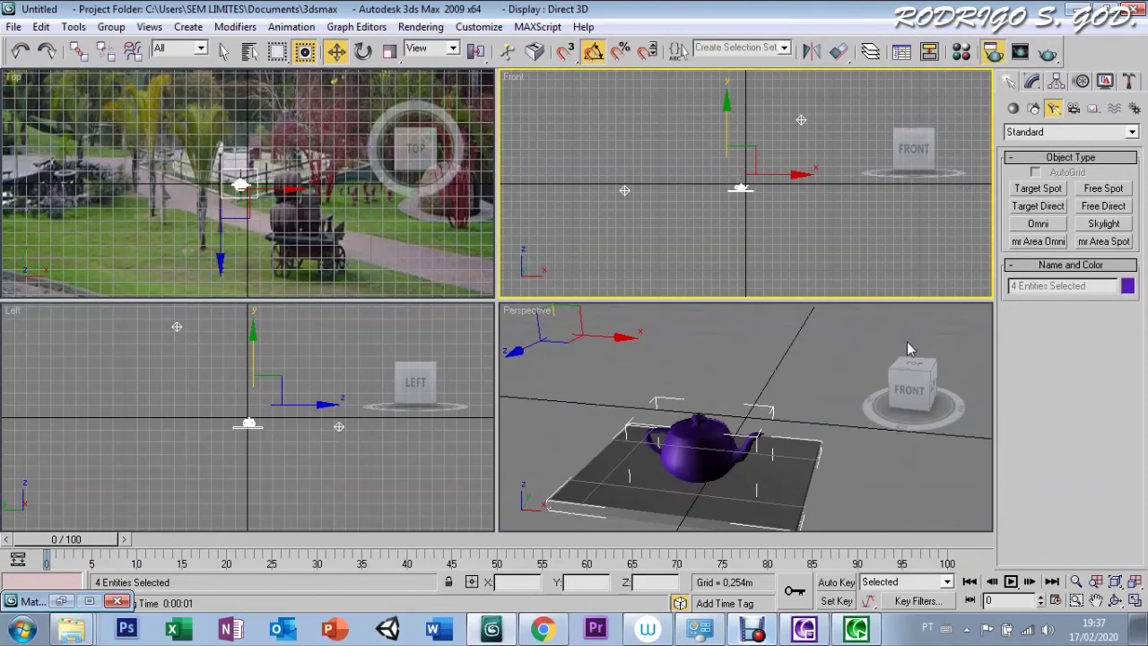
click(993, 518)
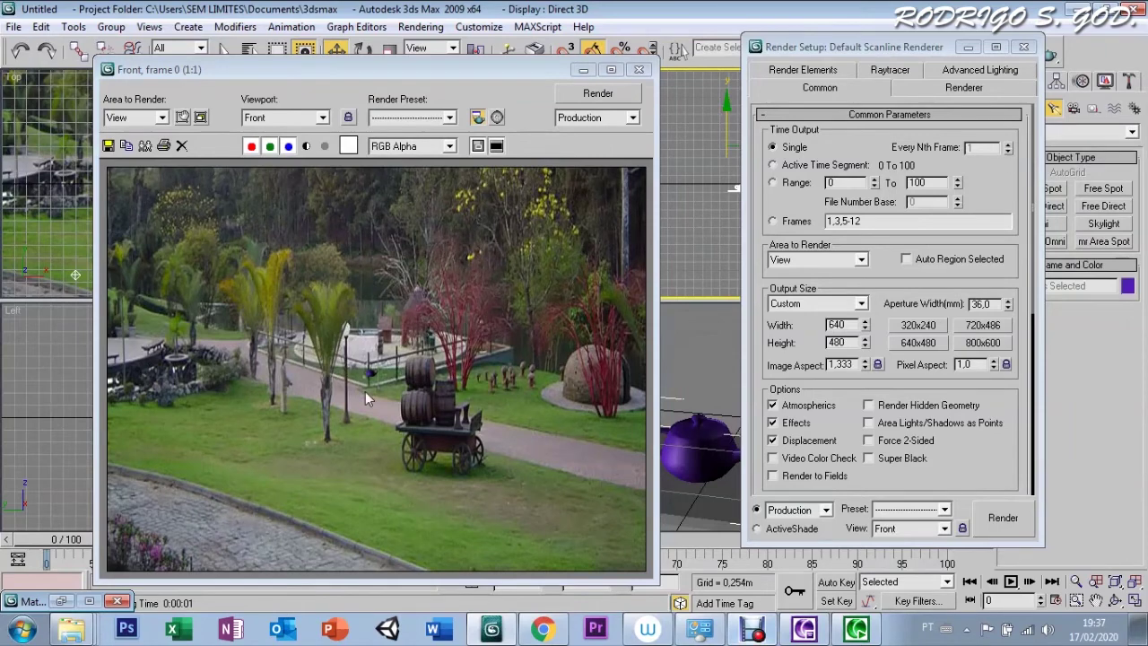
click(638, 69)
click(1023, 48)
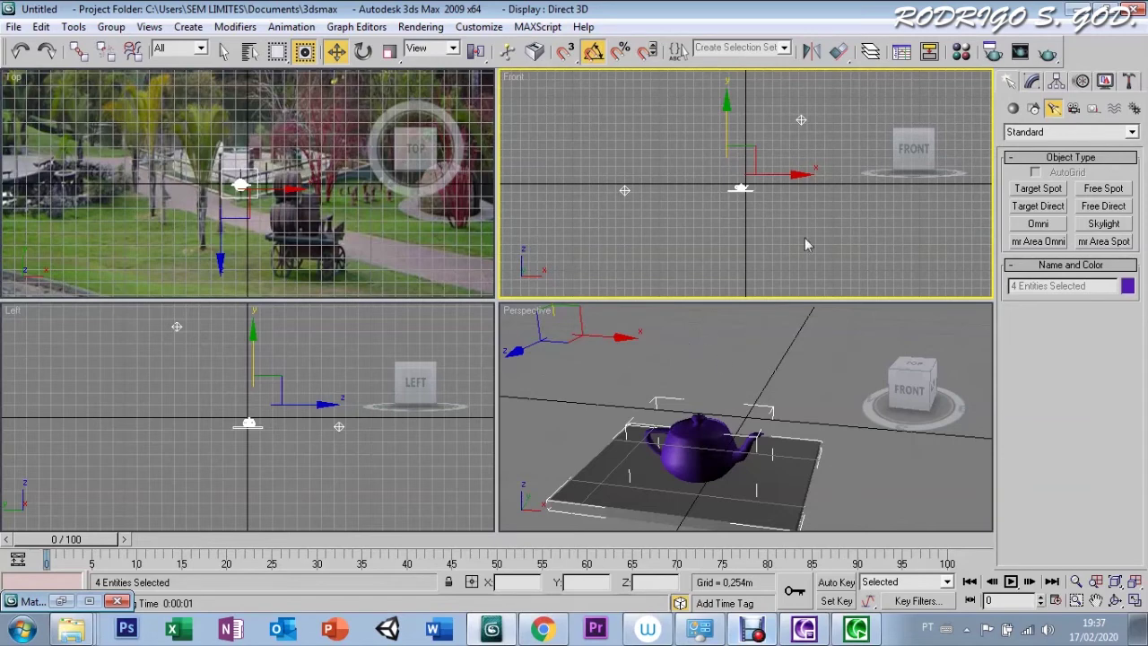
click(654, 365)
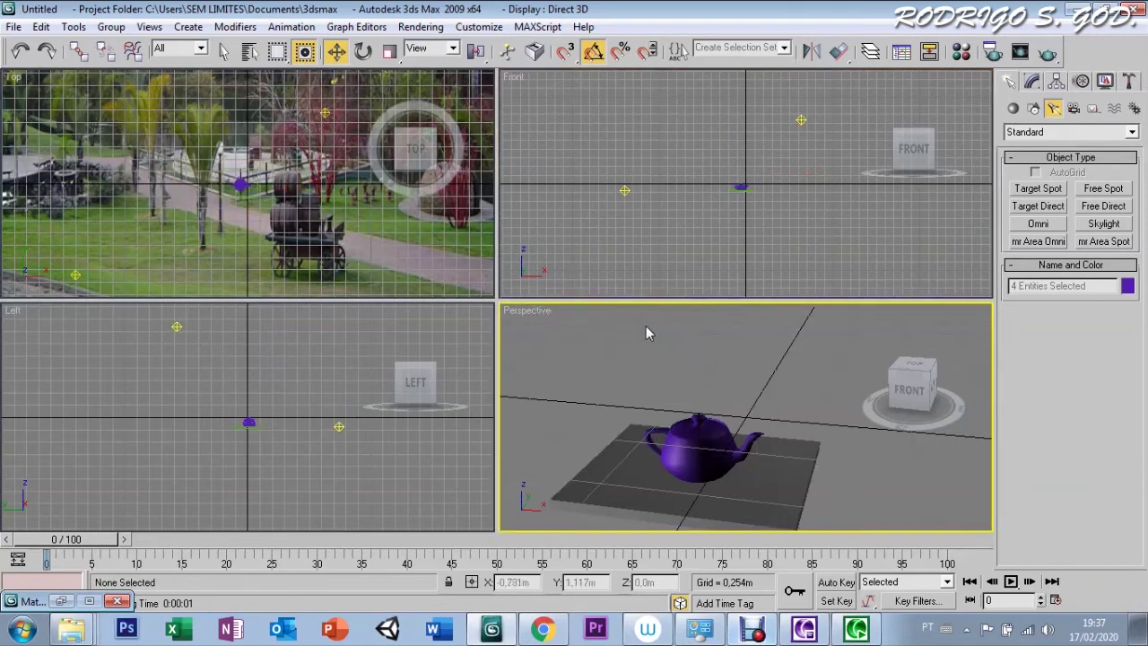
Turn on Use Environment Background and Display Background so the park photo fills the Perspective viewport
key(8)
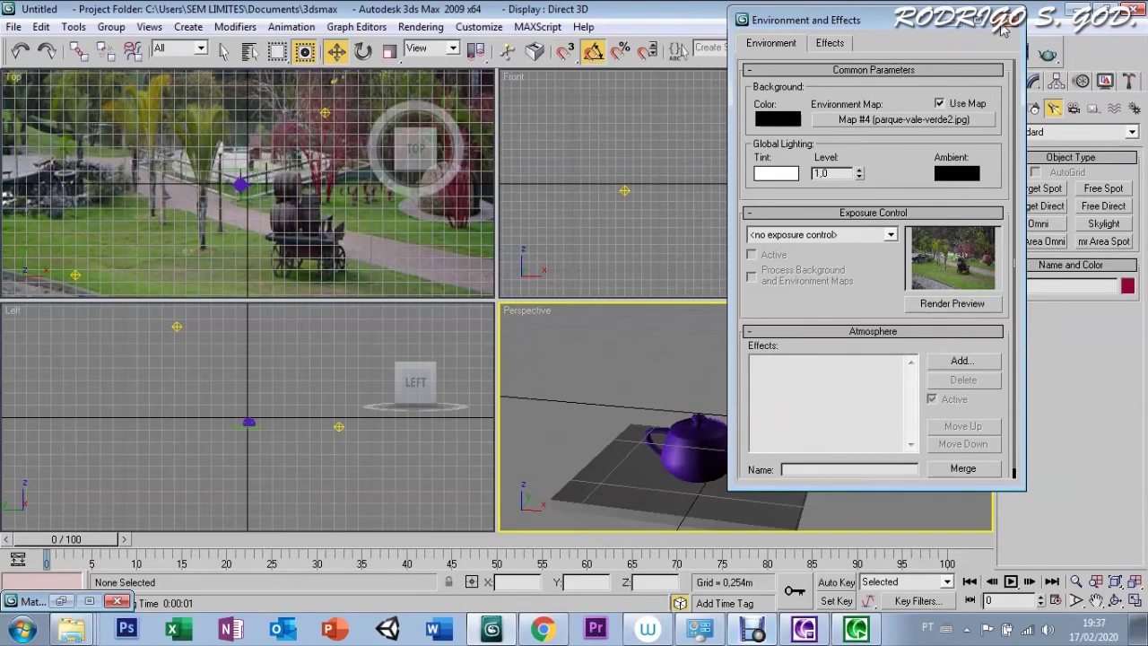
click(149, 27)
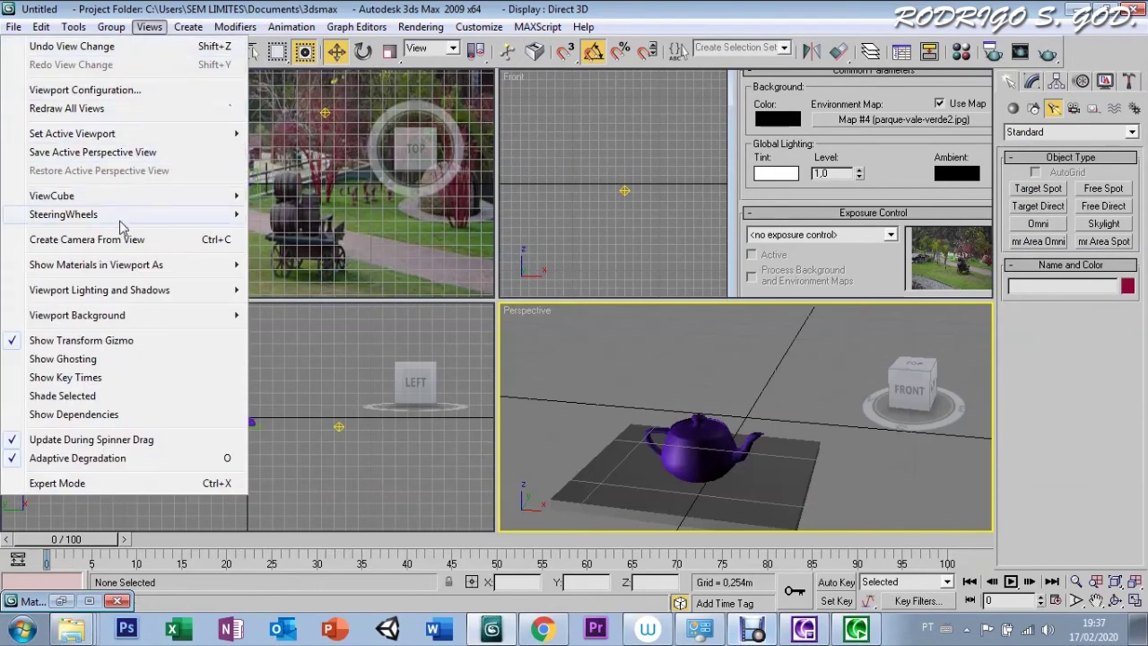
mouse_move(77, 314)
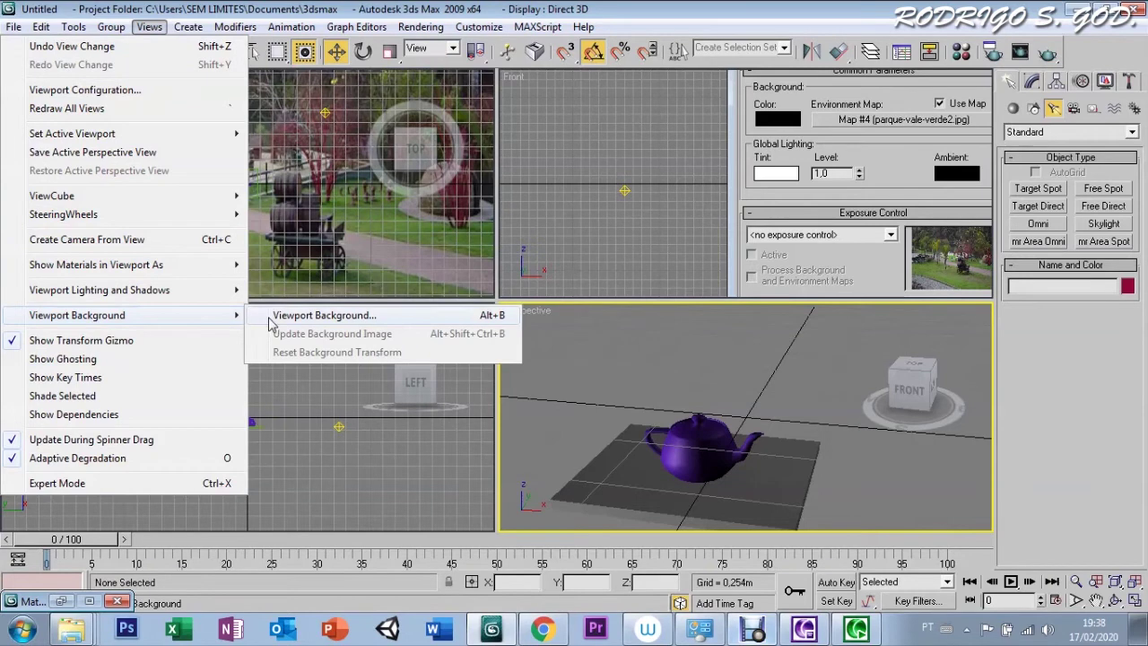
click(291, 319)
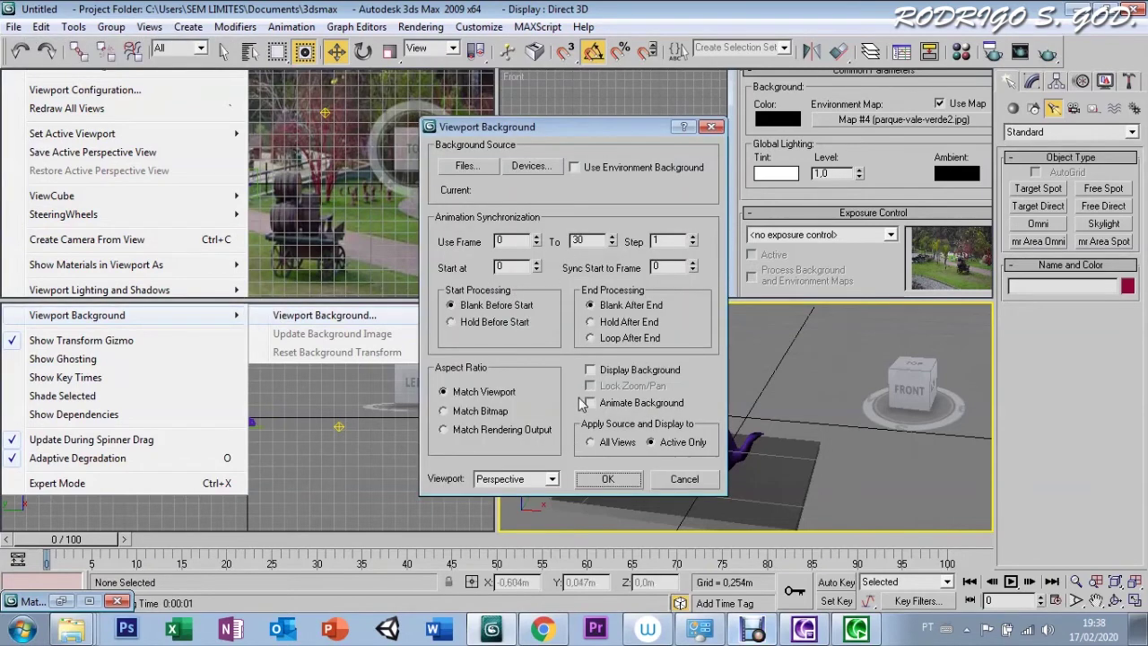
click(574, 167)
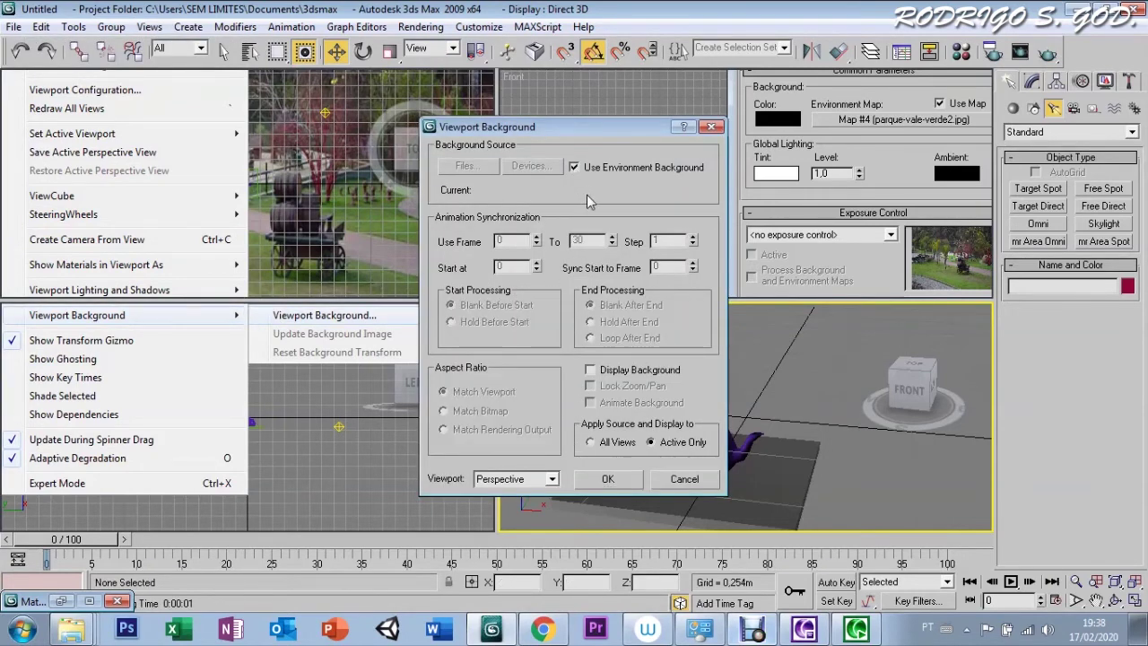
click(589, 369)
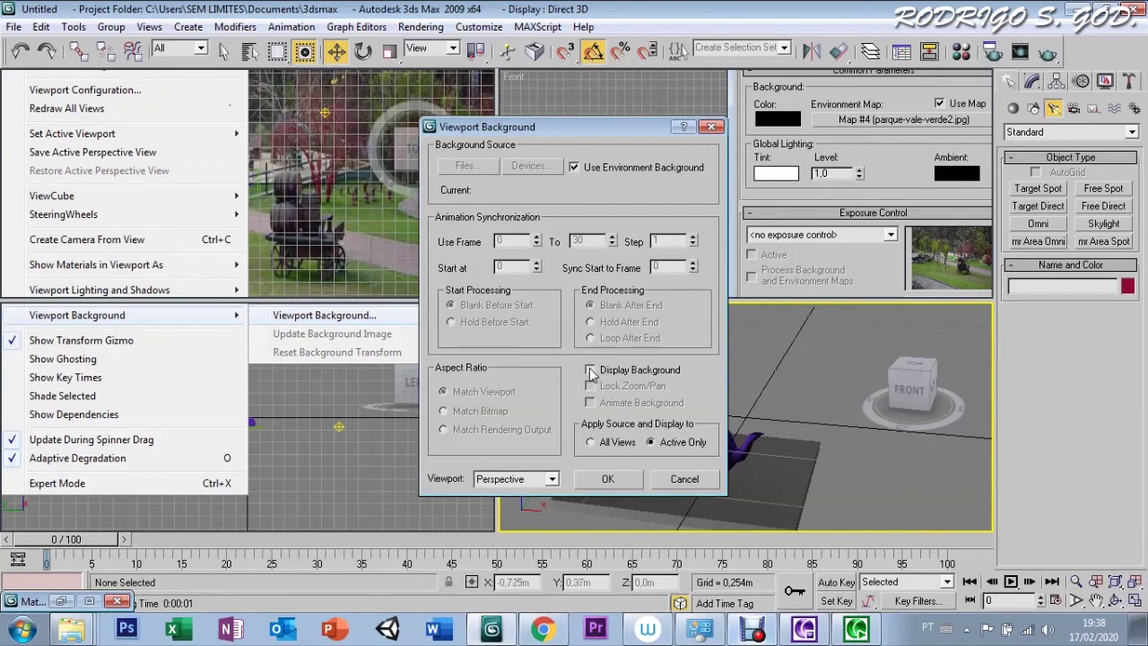
click(605, 478)
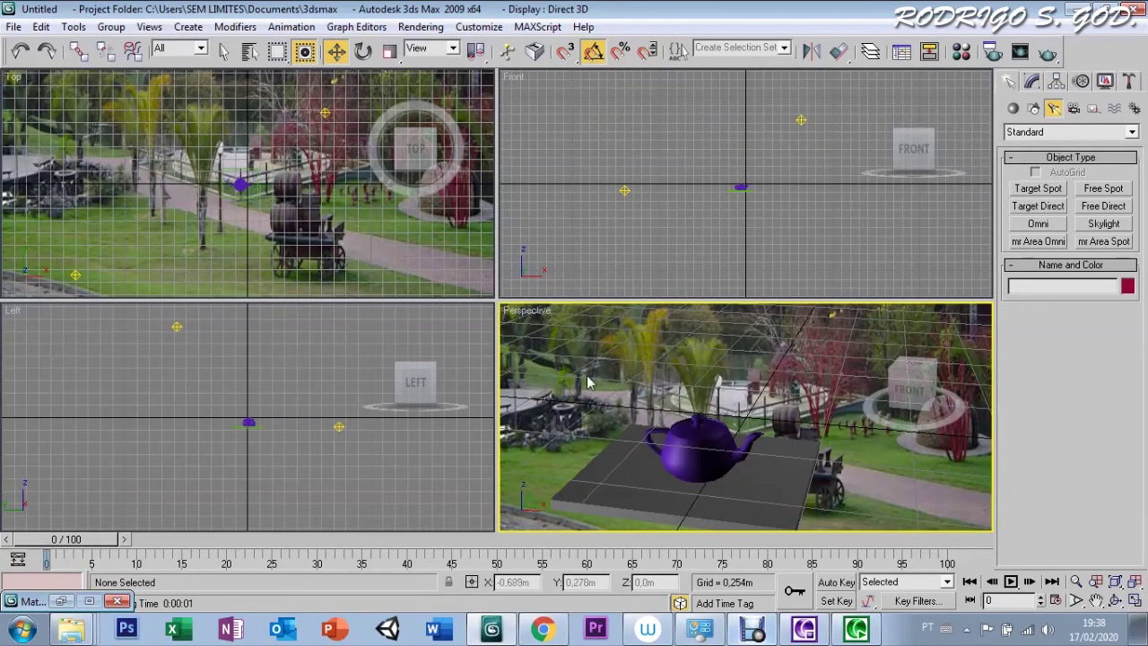
Select the teapot, plane and lights, frame them, and drag them down so the teapot sits small on the lawn
key(ctrl+a)
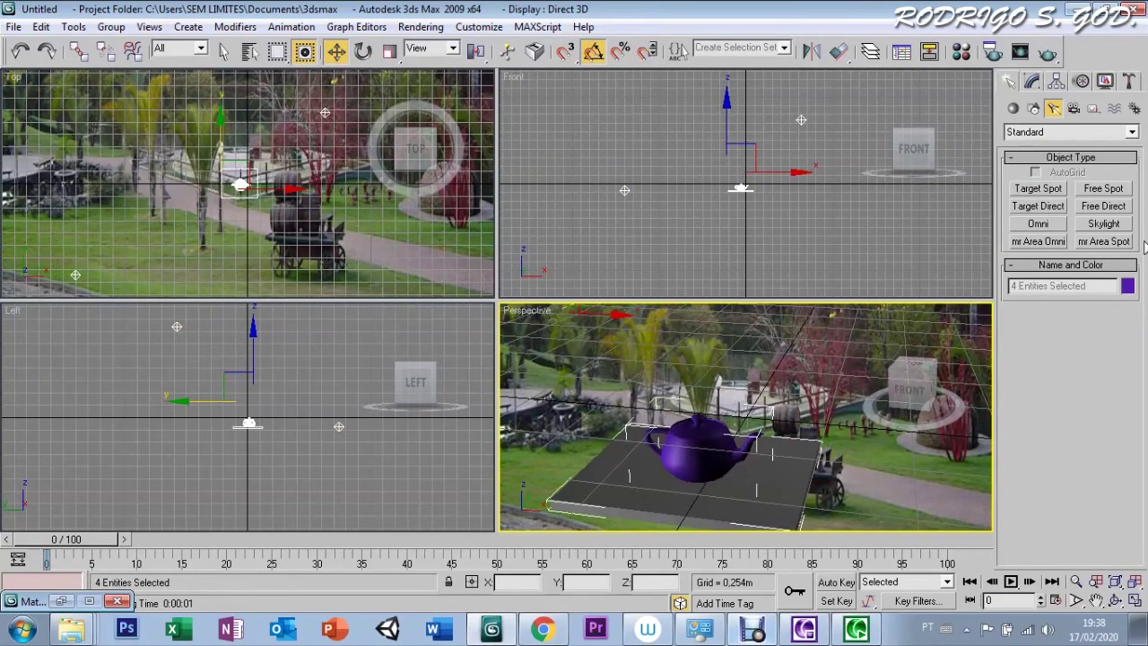
key(z)
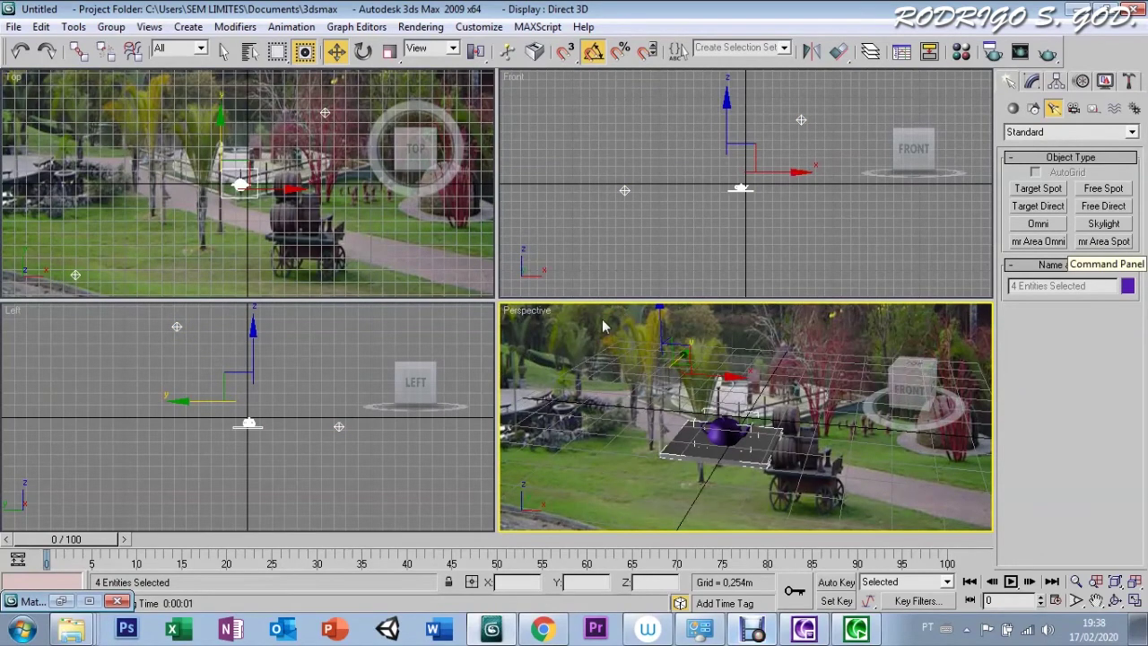
mouse_move(661, 339)
mouse_down()
mouse_move(688, 411)
mouse_move(581, 411)
mouse_move(648, 411)
mouse_move(535, 364)
mouse_up()
Render the Perspective view at 640×480 from Render Setup, then close the frame window
click(992, 52)
click(1002, 586)
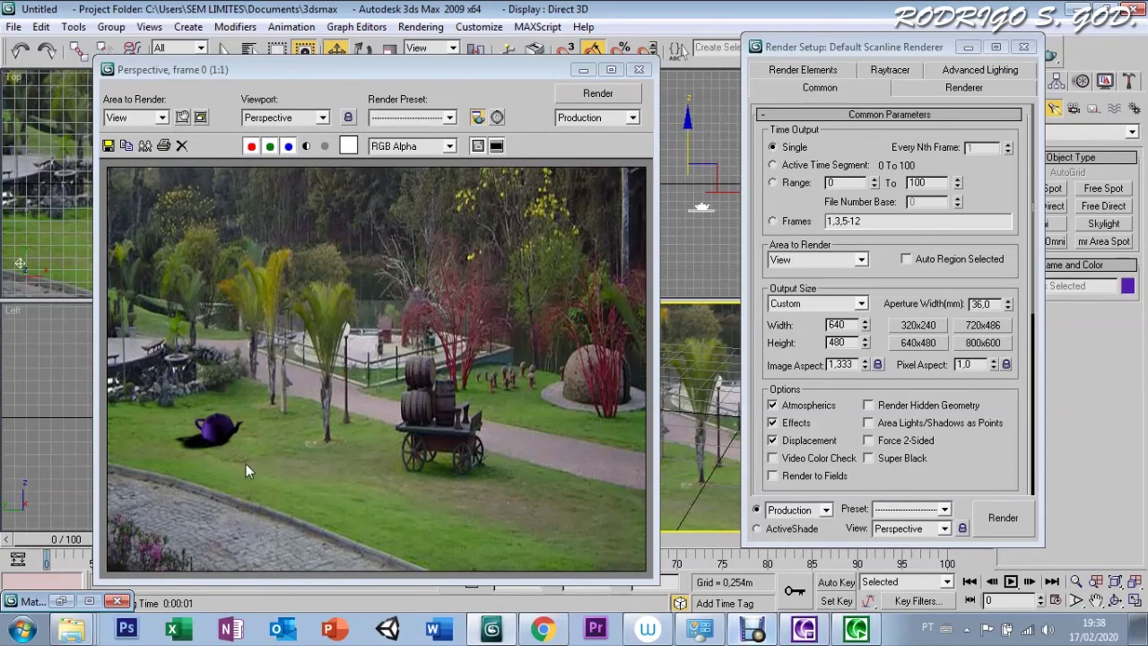
click(635, 72)
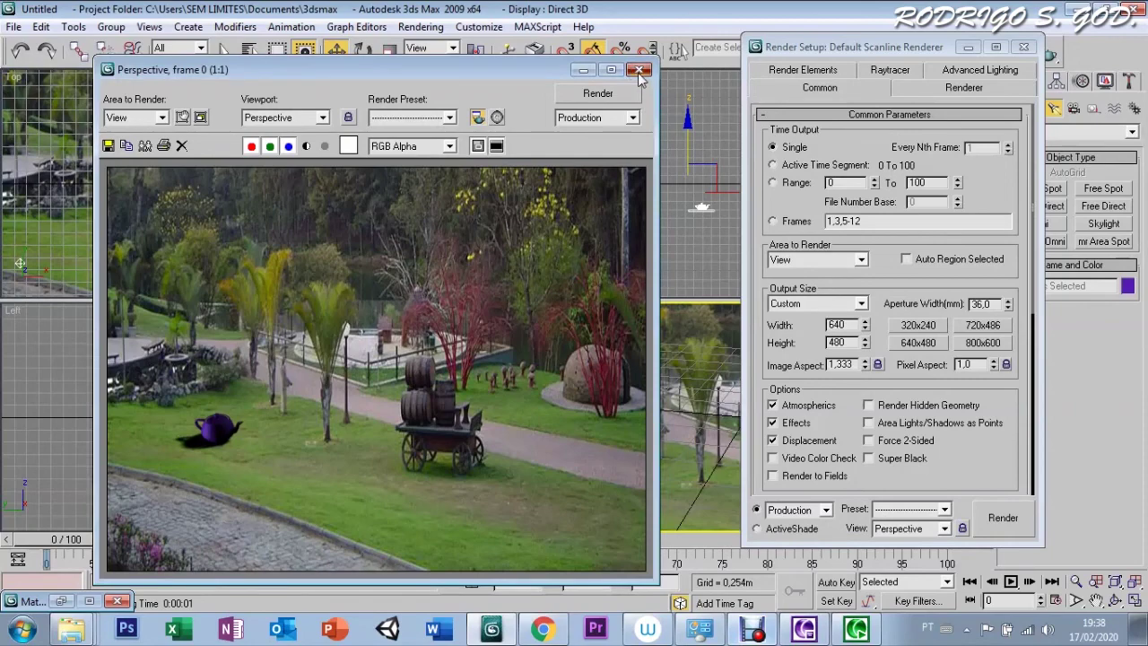